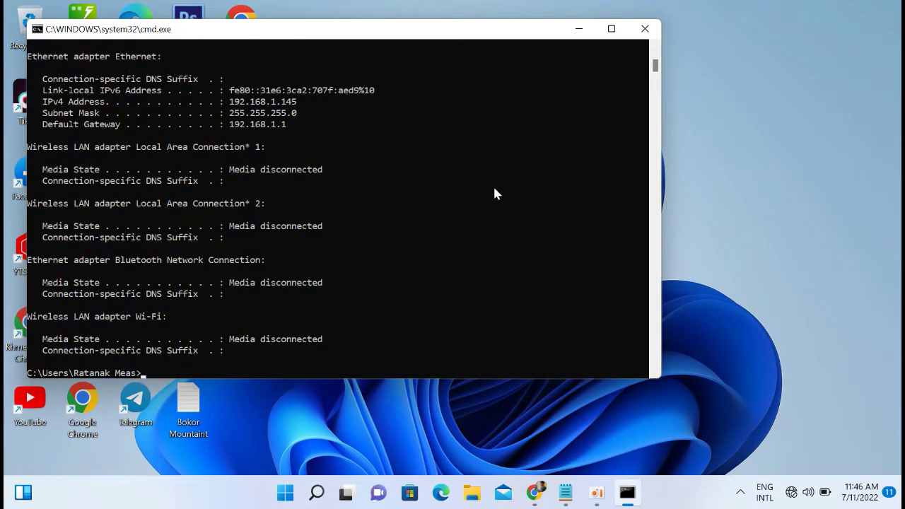
# Run ipconfig to find the PC's IPv4 192.168.1.145 and default gateway 192.168.1.1.
pyautogui.write('ipconfig')
pyautogui.press('Return')
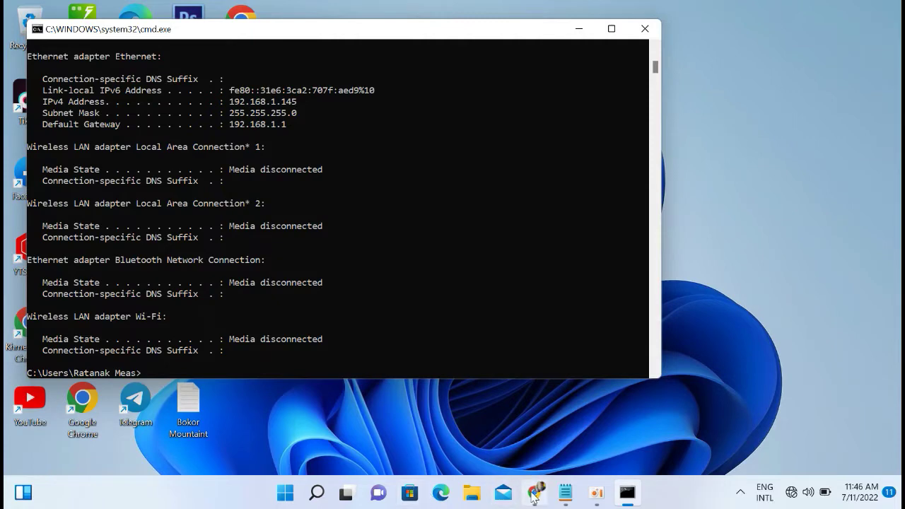
# Close Chrome and relaunch it with the first profile.
pyautogui.click(534, 493)
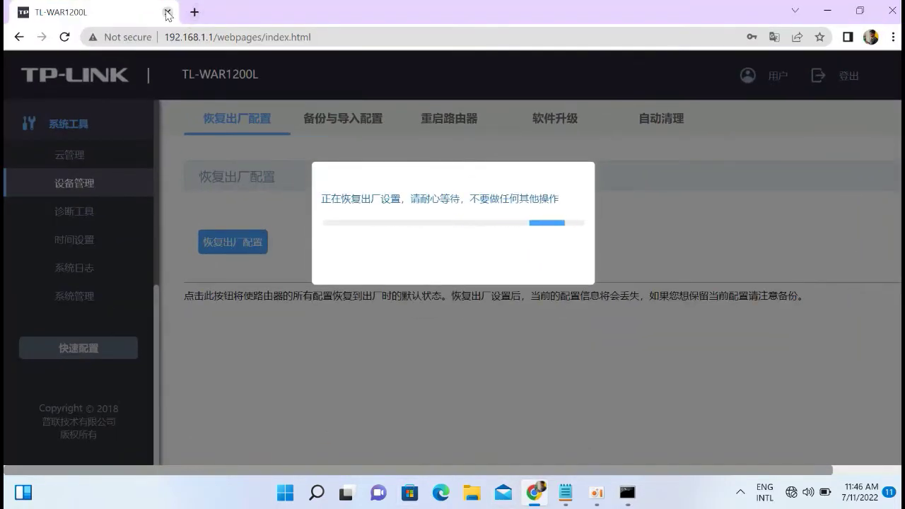
pyautogui.click(167, 12)
pyautogui.doubleClick(94, 398)
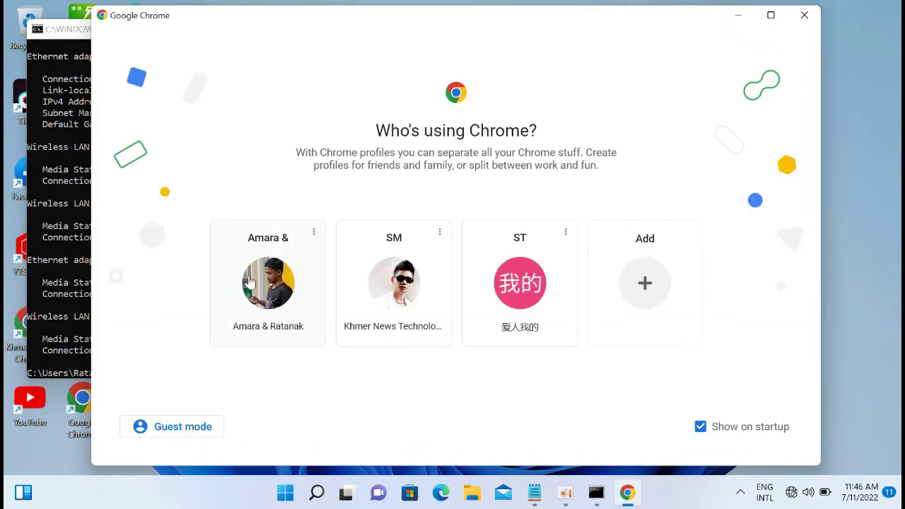
pyautogui.click(252, 294)
# Load the router address 192.168.1.1, retrying until the login page starts loading.
pyautogui.write('192')
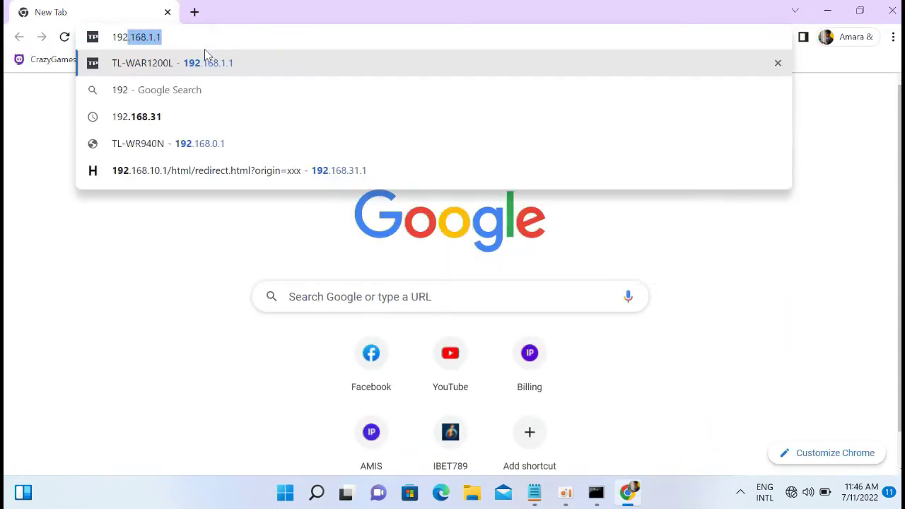
pyautogui.press('Down')
pyautogui.press('Down')
pyautogui.press('Down')
pyautogui.press('Down')
pyautogui.press('BackSpace')
pyautogui.press('BackSpace')
pyautogui.press('BackSpace')
pyautogui.press('BackSpace')
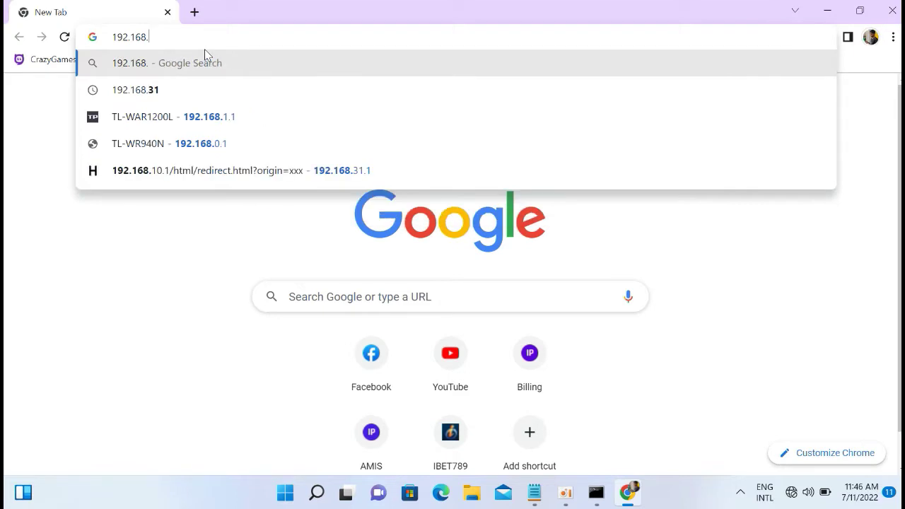
pyautogui.write('1.1')
pyautogui.press('Return')
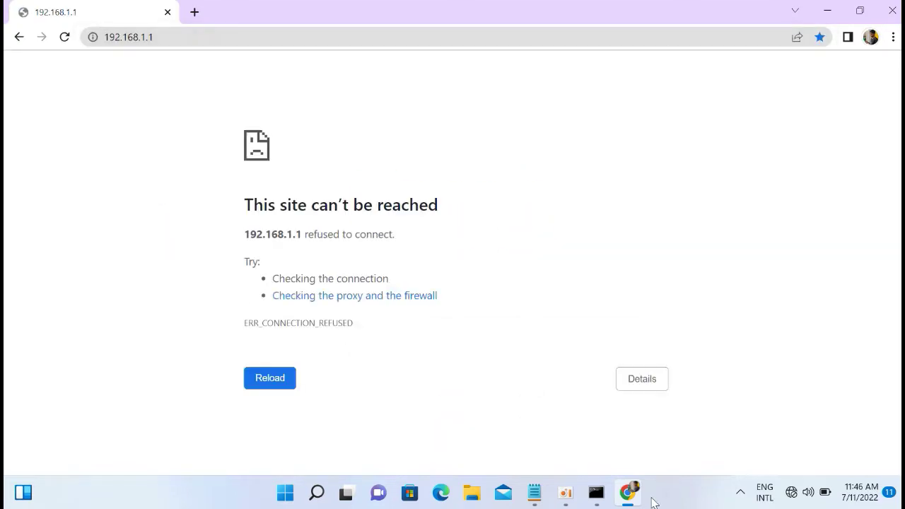
pyautogui.click(198, 40)
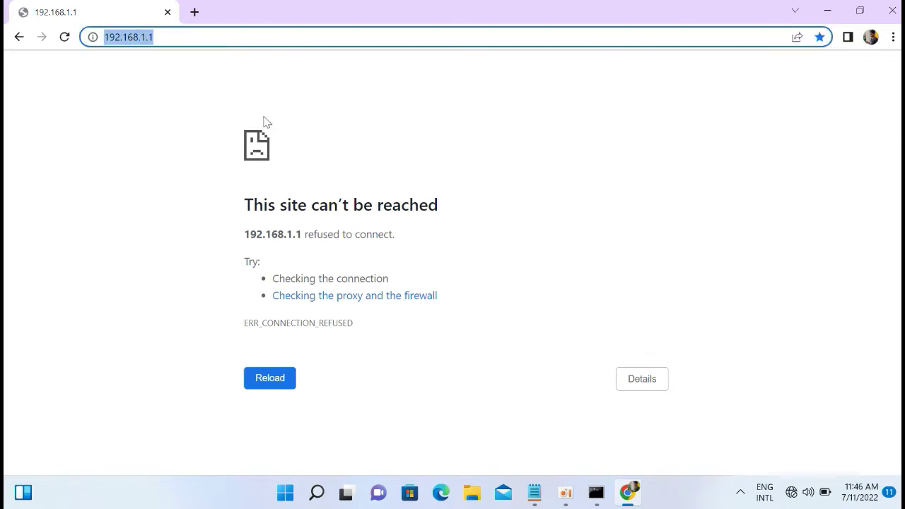
pyautogui.click(202, 37)
pyautogui.write('/webpages/login.html')
pyautogui.press('Return')
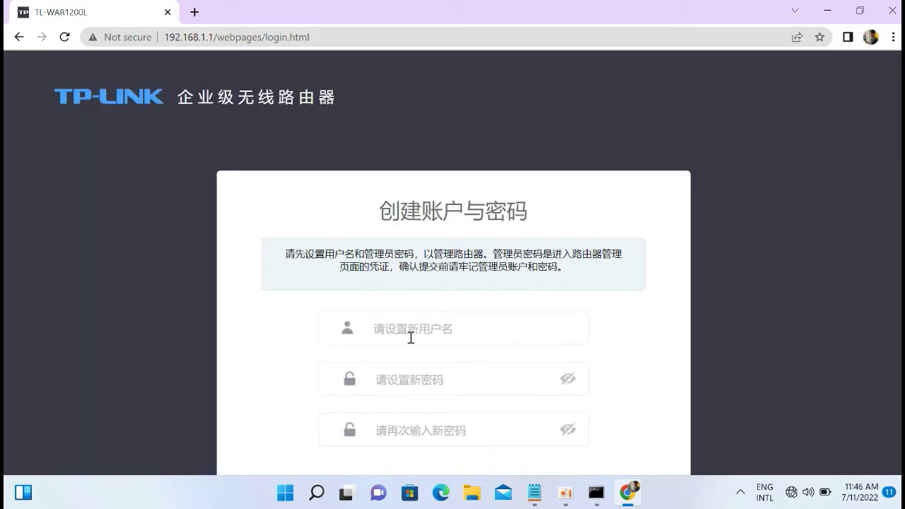
# Create the administrator username and password, then continue with single-WAN (单WAN口) port mode.
pyautogui.click(411, 338)
pyautogui.write('admin')
pyautogui.press('Tab')
pyautogui.write('a')
pyautogui.press('Tab')
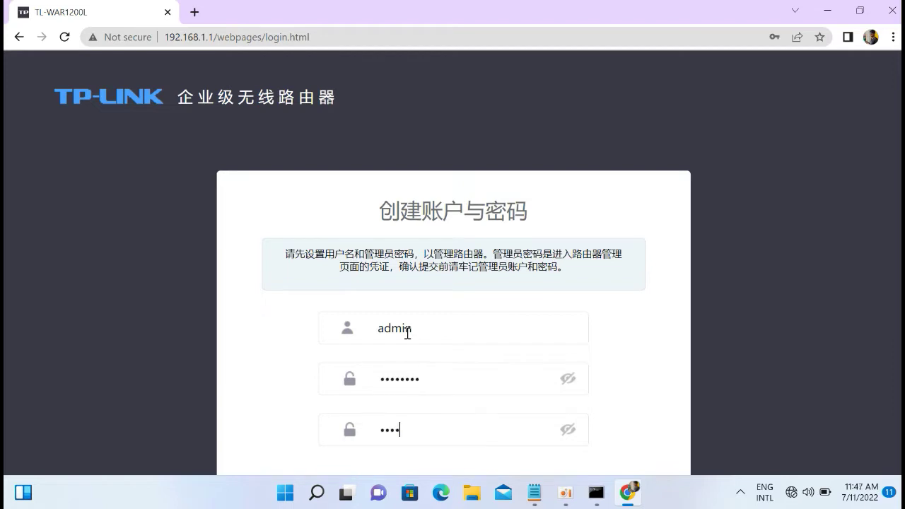
pyautogui.press('Return')
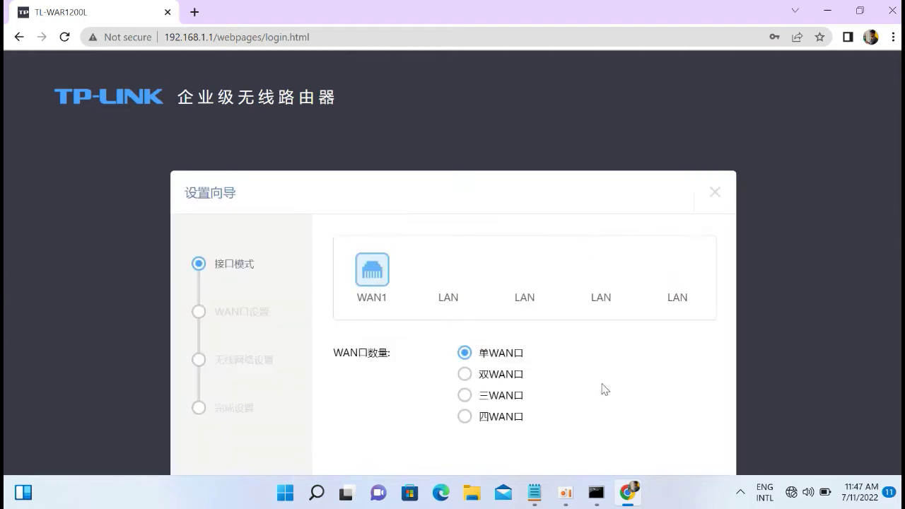
pyautogui.scroll(-2, 901, 396)
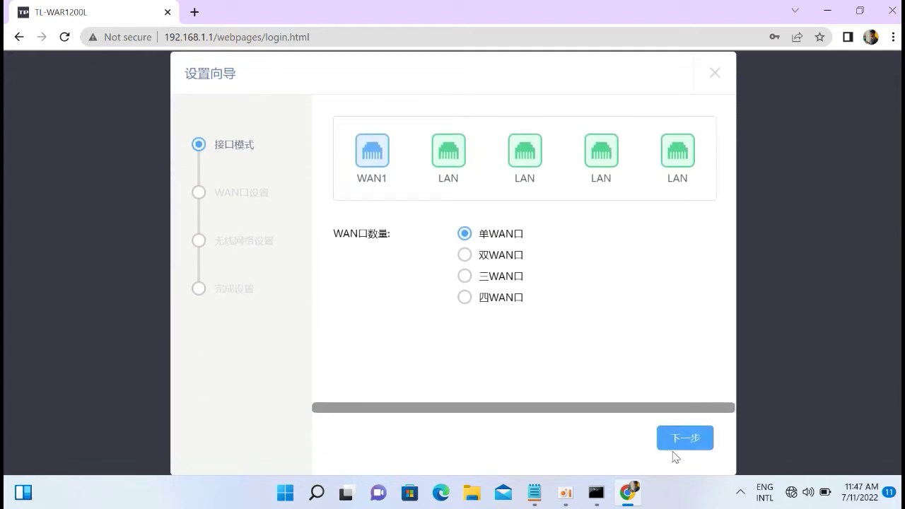
pyautogui.click(685, 438)
# Fill in the PPPoE username and the password copied from Notepad, then continue.
pyautogui.click(516, 269)
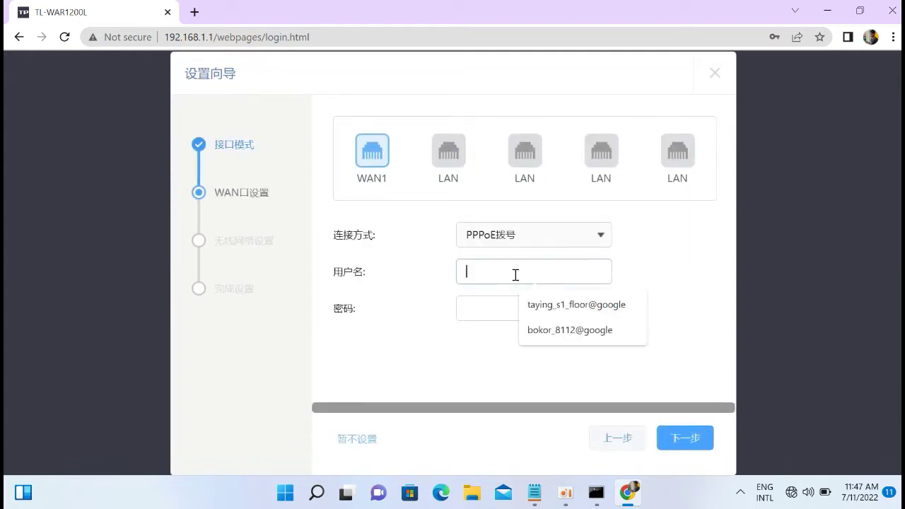
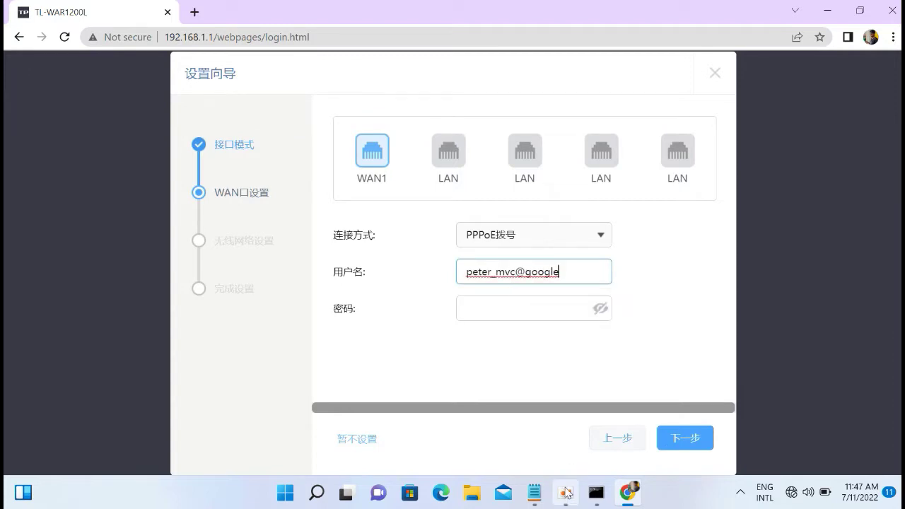
pyautogui.click(534, 492)
pyautogui.moveTo(439, 310); pyautogui.dragTo(533, 313)
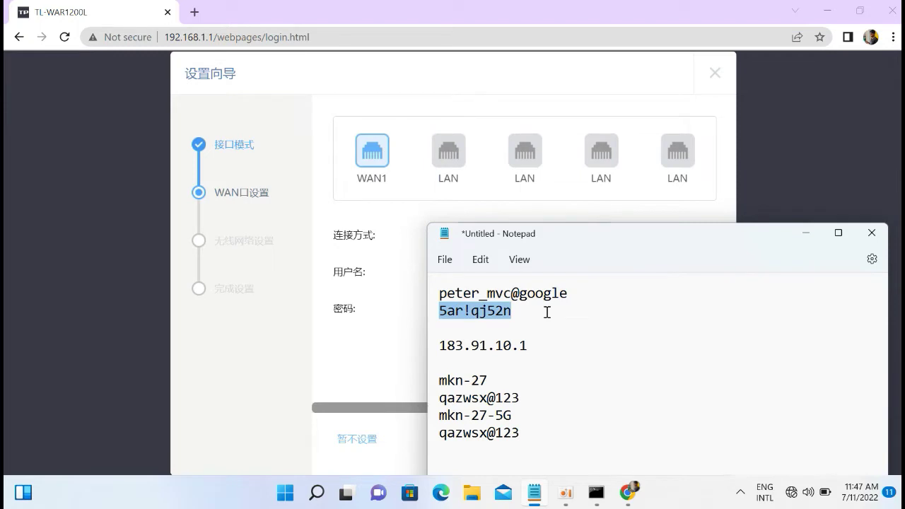
pyautogui.click(339, 365)
pyautogui.hotkey('ctrl', 'v')
pyautogui.click(679, 439)
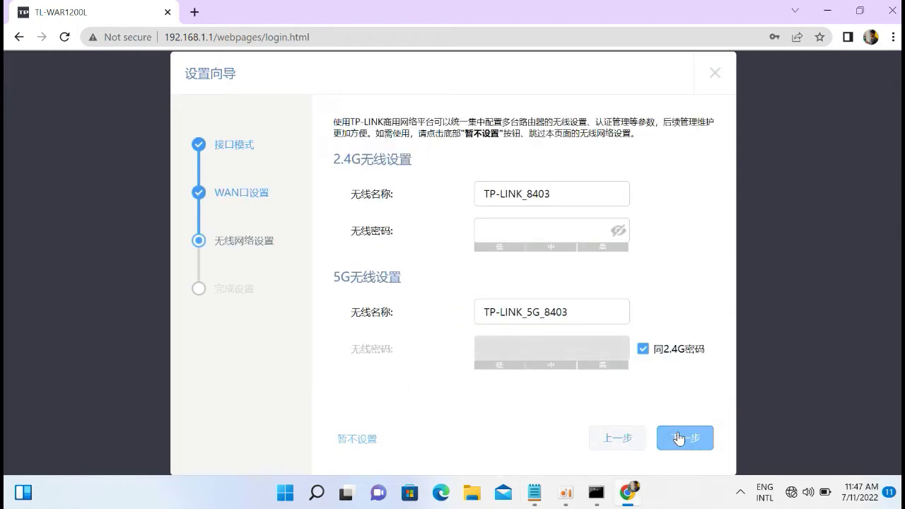
# Rename the 2.4G Wi-Fi network to mkn-27 and set its password.
pyautogui.click(534, 493)
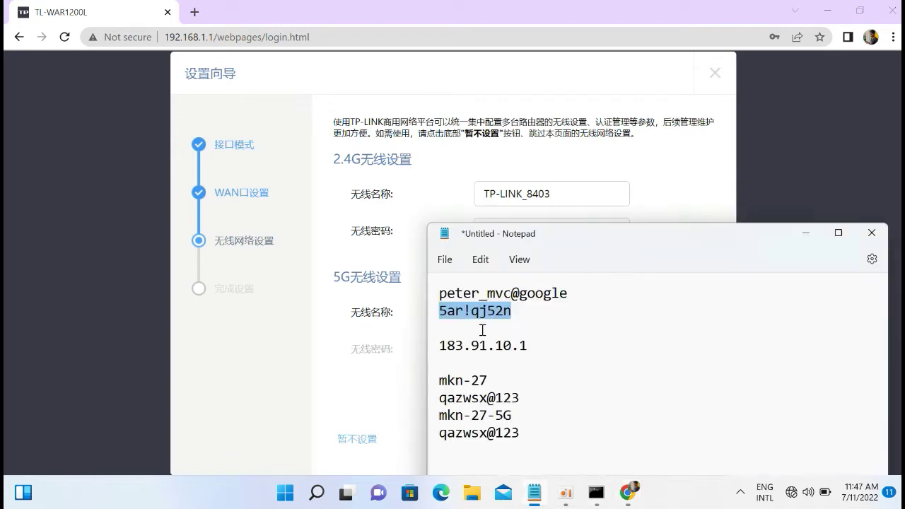
pyautogui.moveTo(439, 382); pyautogui.dragTo(508, 384)
pyautogui.hotkey('ctrl', 'c')
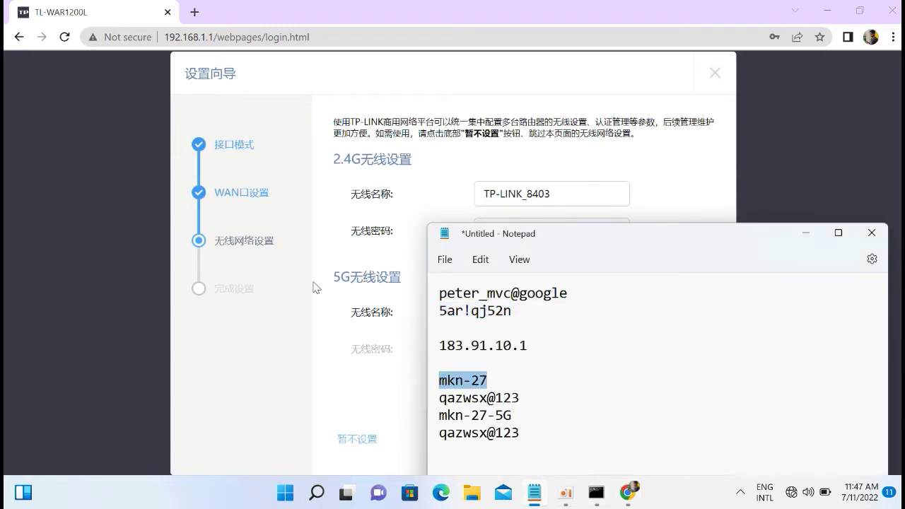
pyautogui.click(561, 196)
pyautogui.hotkey('ctrl', 'a')
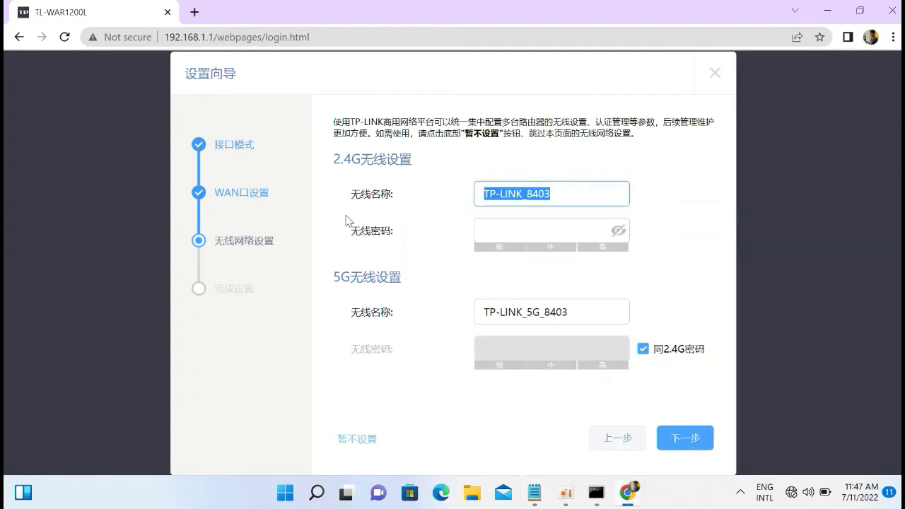
pyautogui.hotkey('ctrl', 'v')
pyautogui.click(506, 229)
pyautogui.write('1')
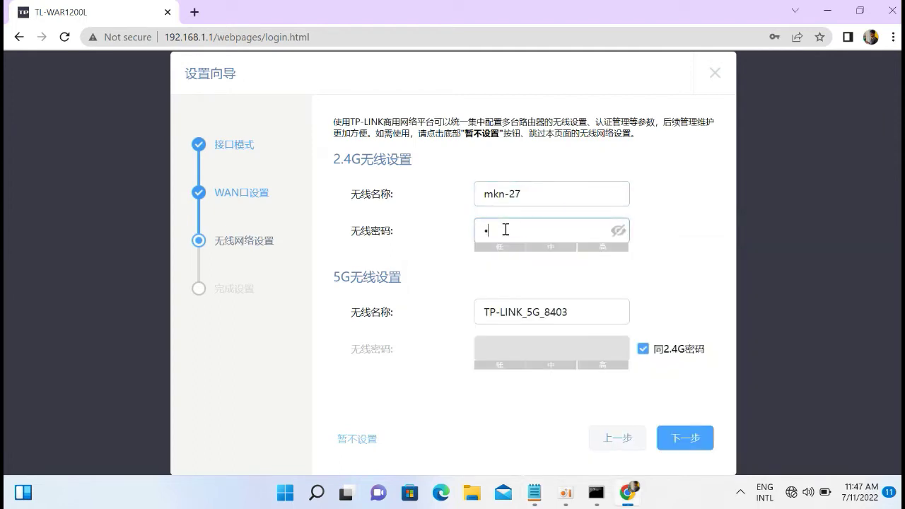
pyautogui.write('23456')
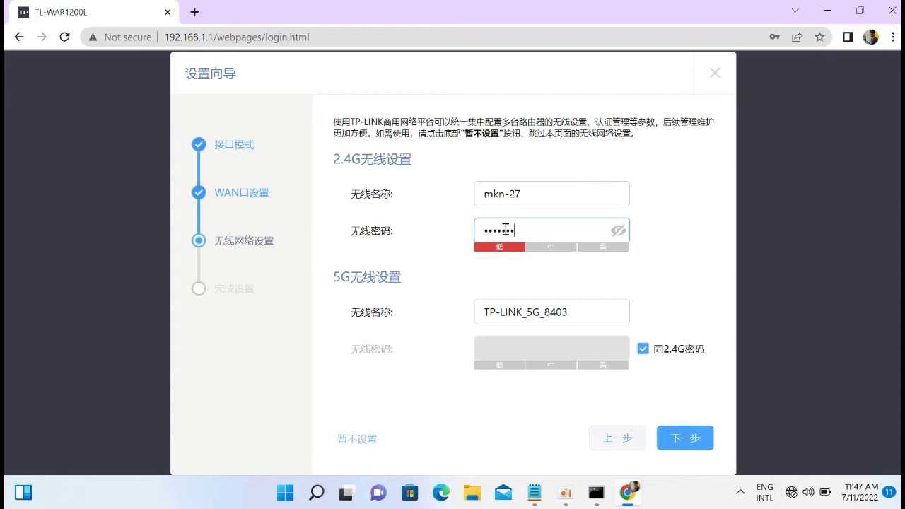
pyautogui.write('78')
# Rename the 5G network to mkn-27_5G with its own separate password, then continue.
pyautogui.click(585, 317)
pyautogui.press('BackSpace')
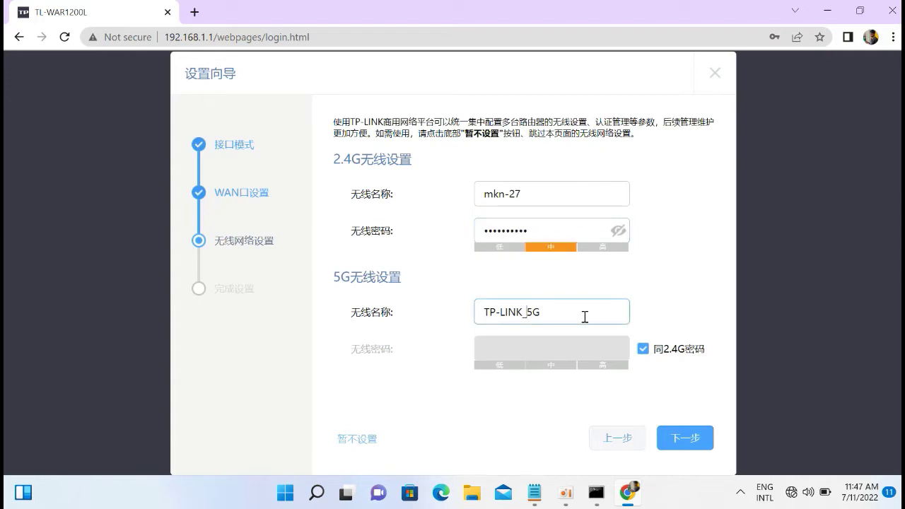
pyautogui.press('BackSpace')
pyautogui.press('BackSpace')
pyautogui.press('BackSpace')
pyautogui.press('BackSpace')
pyautogui.press('BackSpace')
pyautogui.press('BackSpace')
pyautogui.press('BackSpace')
pyautogui.write('mkn-27')
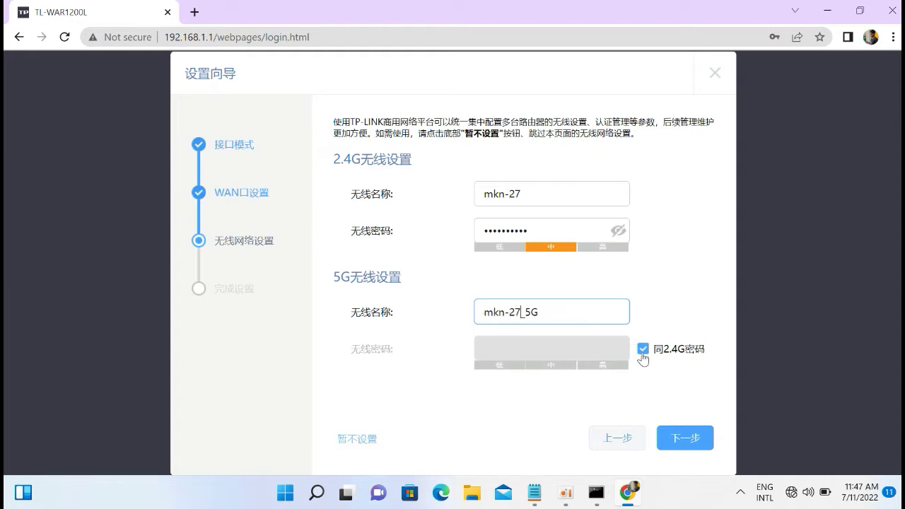
pyautogui.click(643, 349)
pyautogui.click(559, 349)
pyautogui.write('•••')
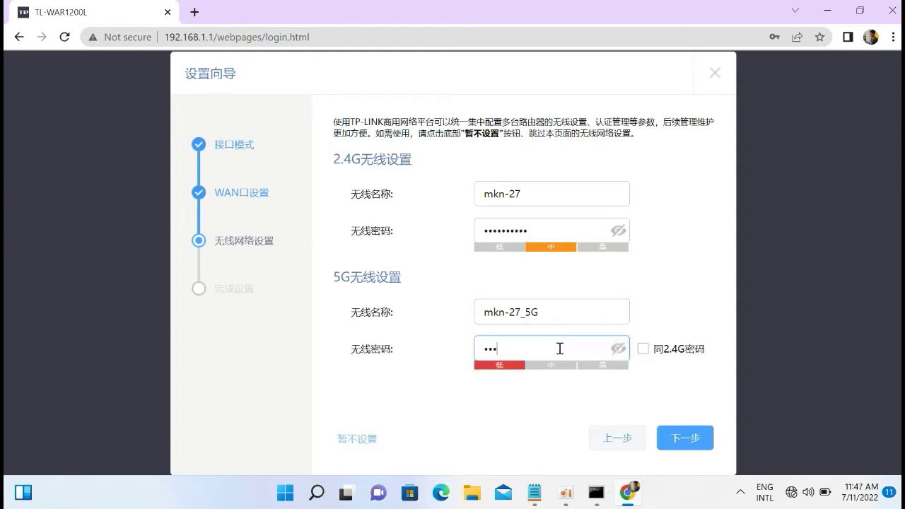
pyautogui.write('••••••')
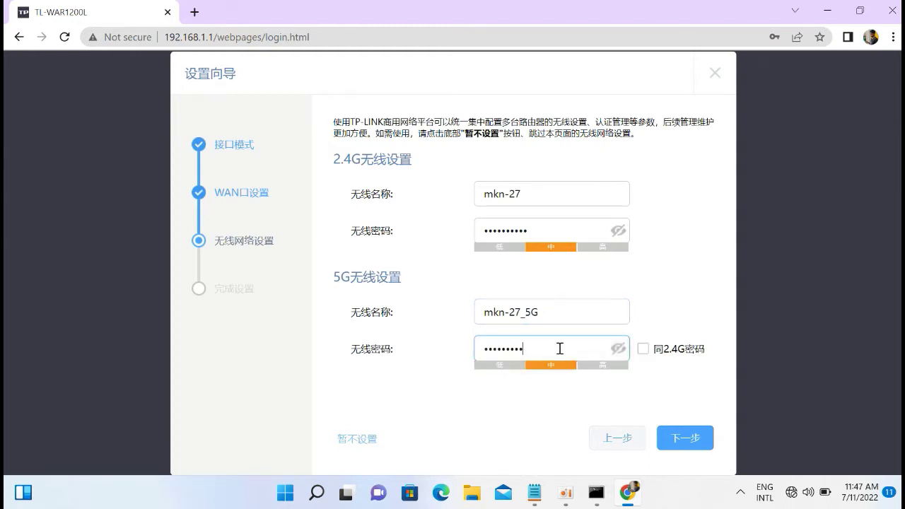
pyautogui.click(684, 440)
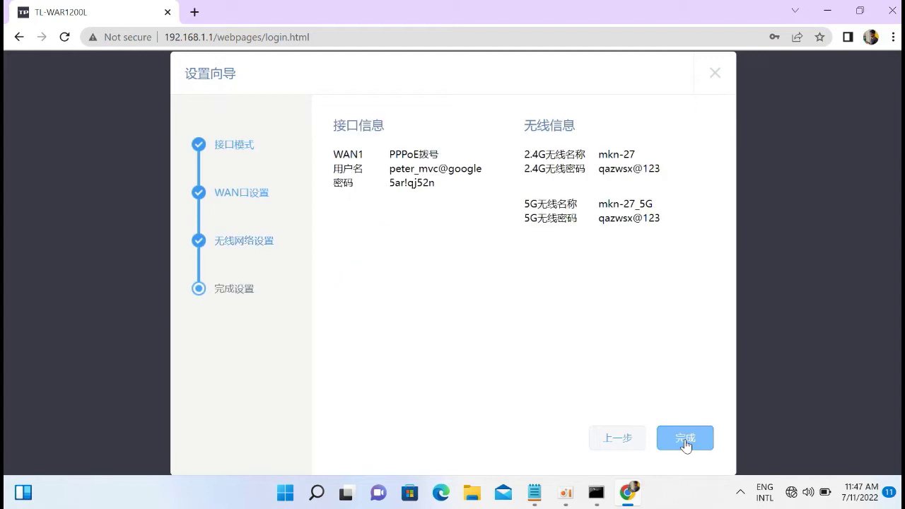
# Finish the wizard with 完成 so the 运行状态 dashboard loads.
pyautogui.click(684, 440)
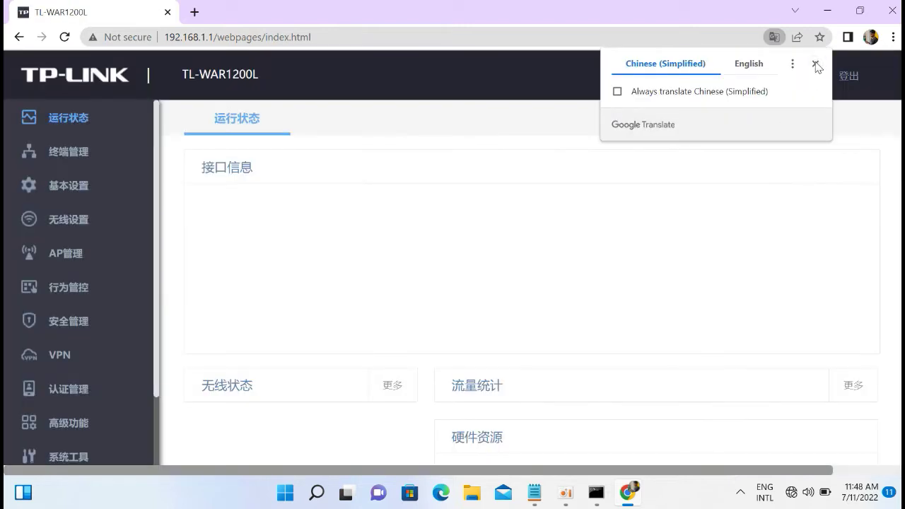
# Open the DHCP service page under 基本设置 > LAN设置.
pyautogui.click(815, 63)
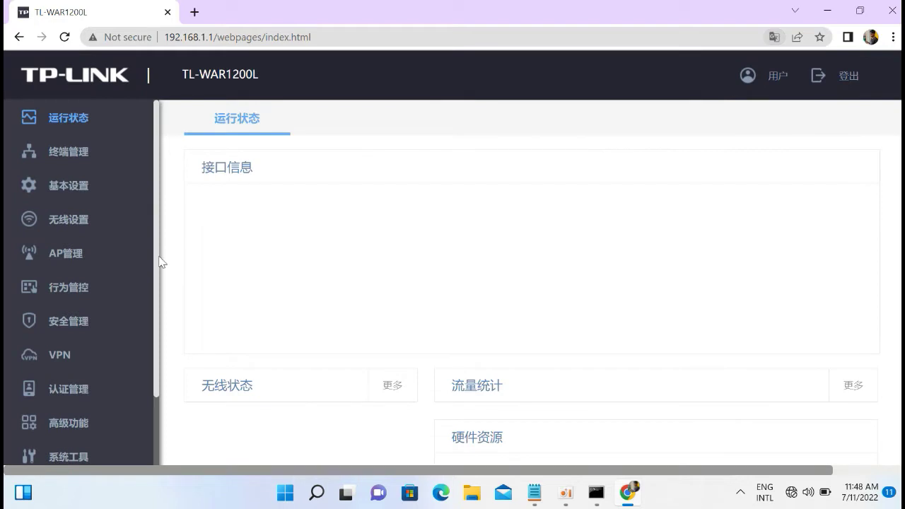
pyautogui.click(85, 195)
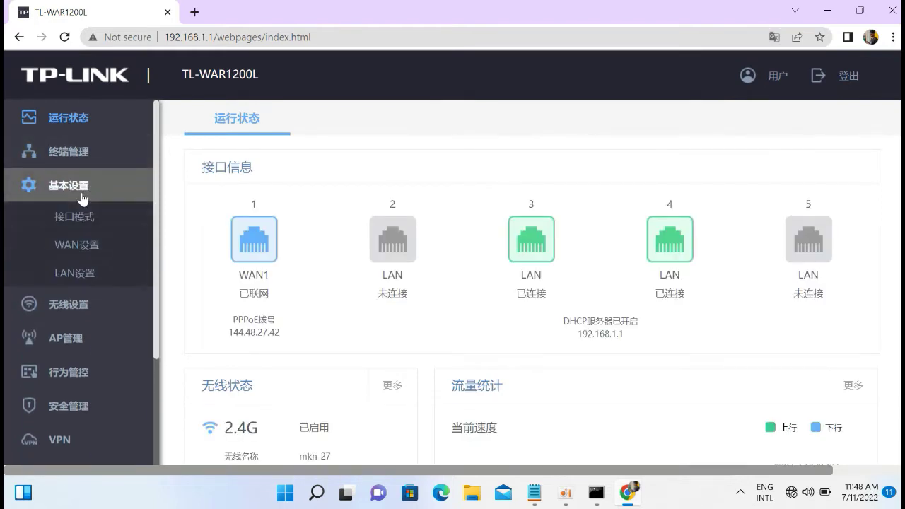
pyautogui.click(78, 271)
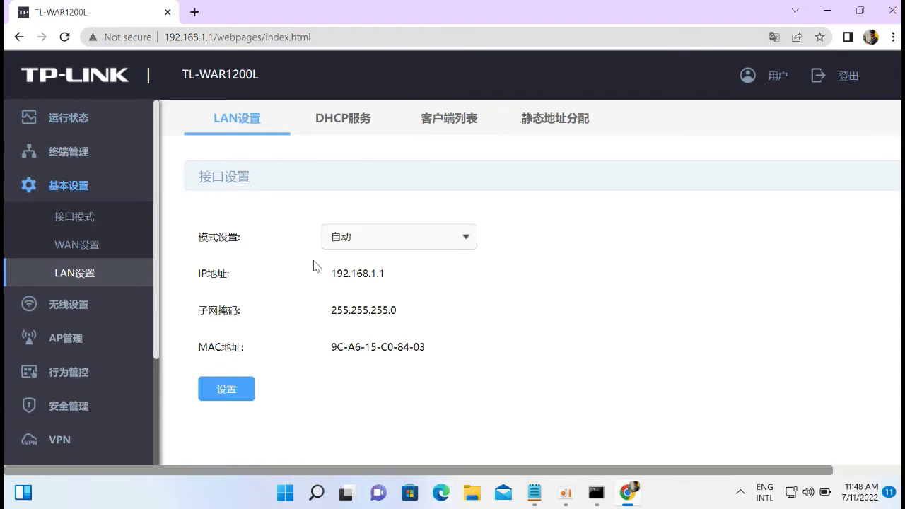
pyautogui.click(348, 131)
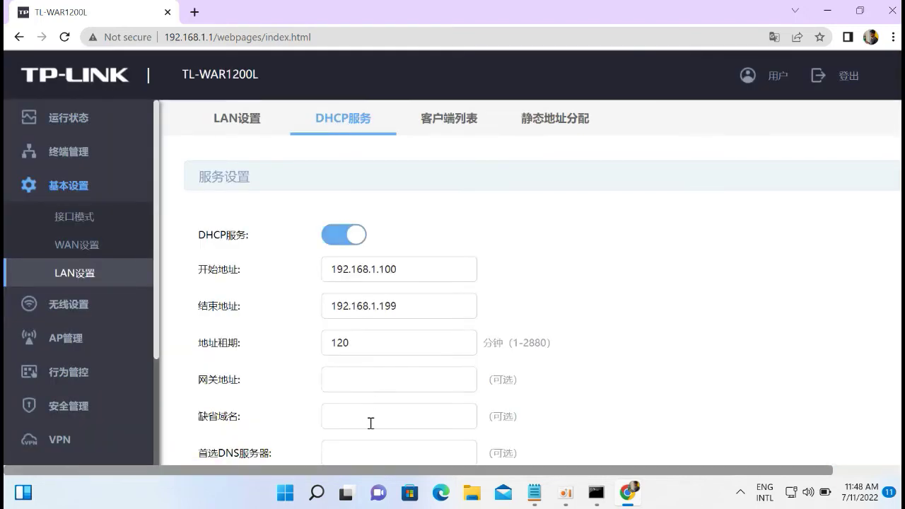
# Set preferred DNS 183.91.10.1 and backup DNS 8.8.8.8, and save.
pyautogui.scroll(-2, 527, 314)
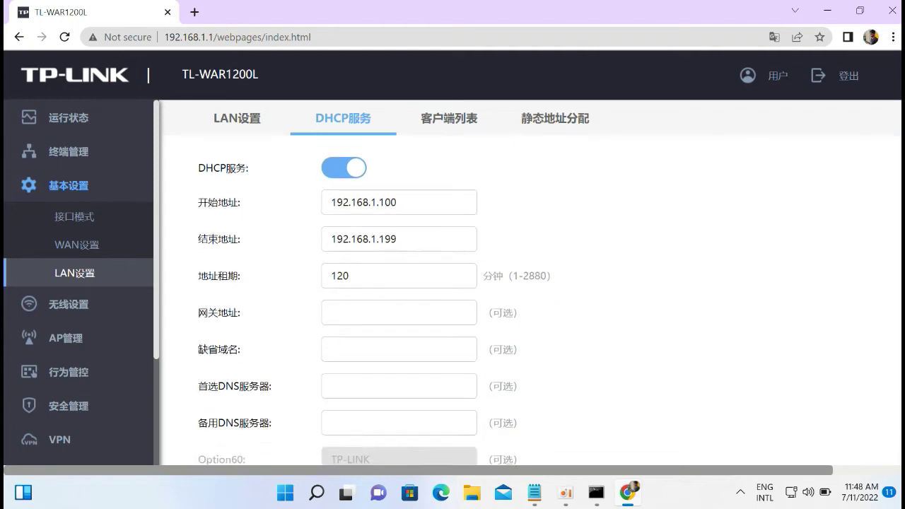
pyautogui.click(386, 339)
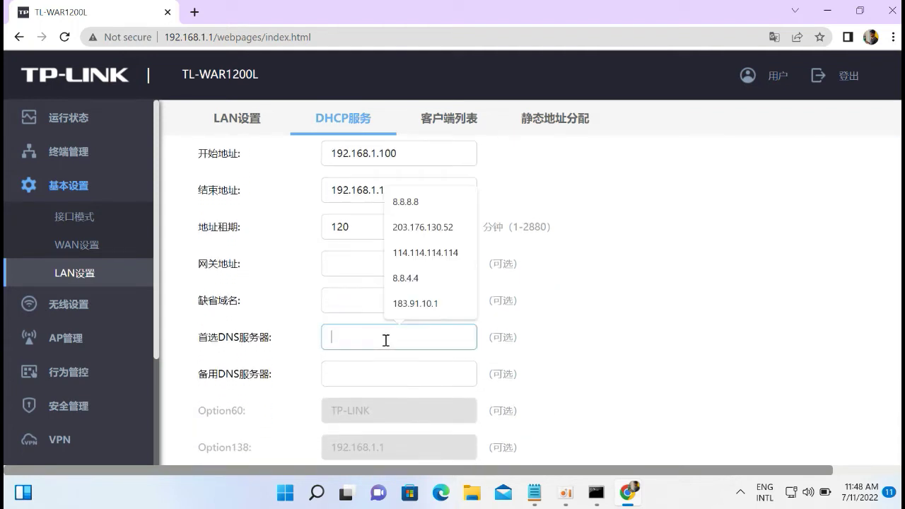
pyautogui.click(427, 251)
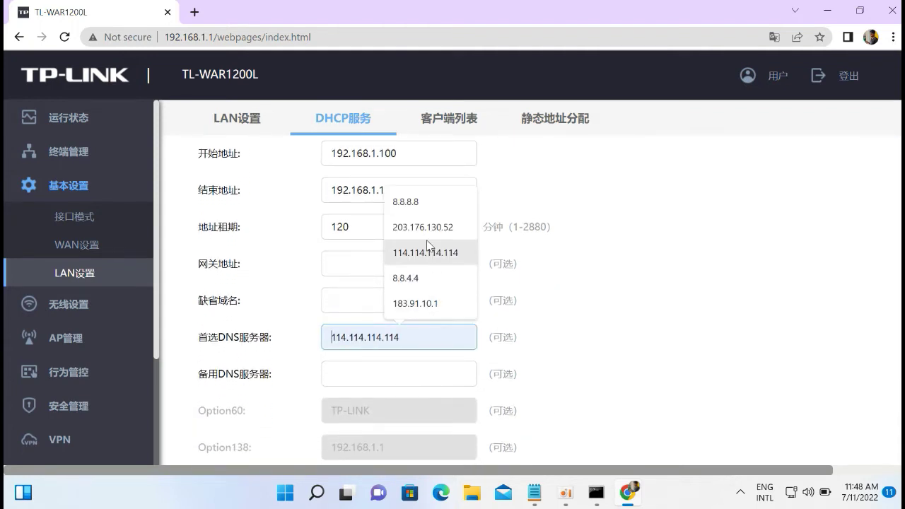
pyautogui.click(425, 304)
pyautogui.click(406, 374)
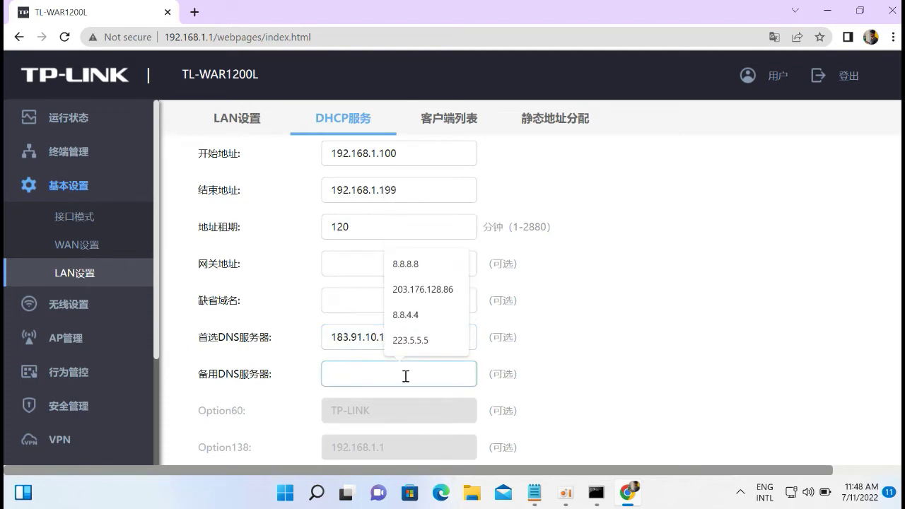
pyautogui.click(407, 264)
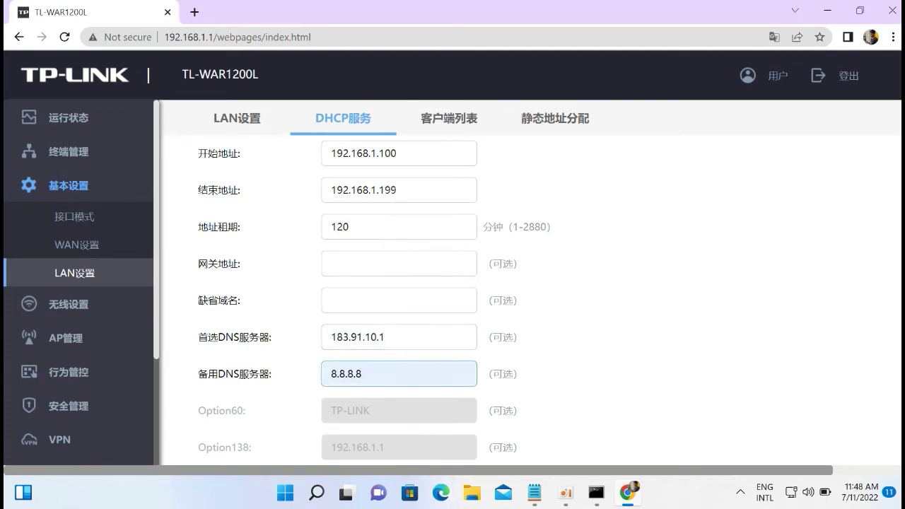
pyautogui.scroll(-1, 407, 264)
pyautogui.scroll(-1, 410, 424)
pyautogui.click(240, 386)
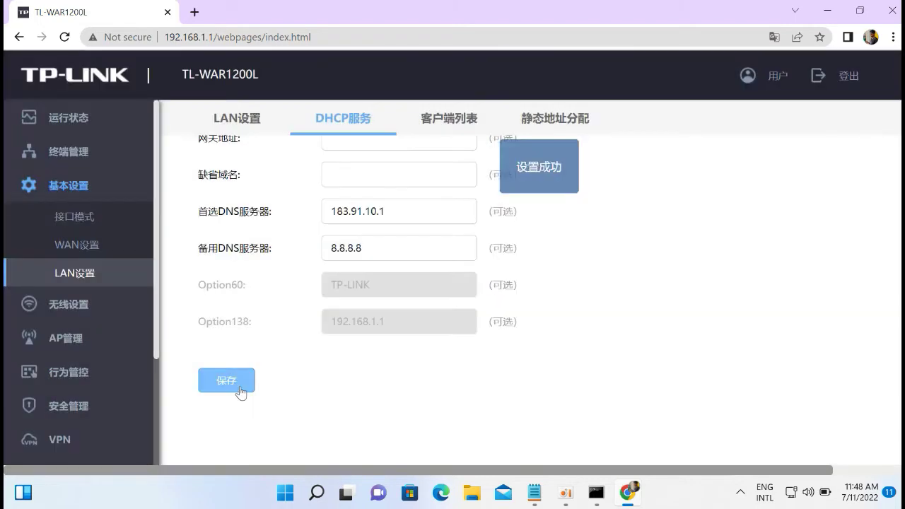
# Open the 系统工具 > 设备管理 device management page.
pyautogui.scroll(-3, 162, 420)
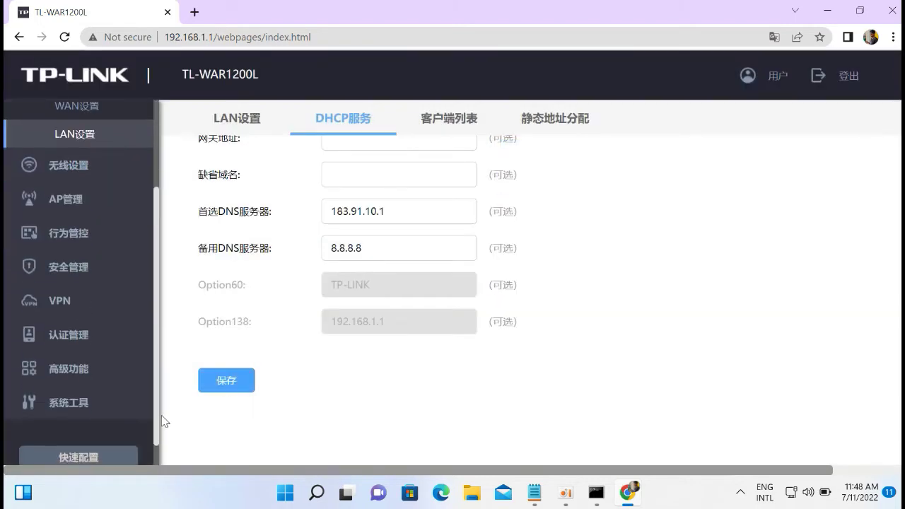
pyautogui.click(85, 400)
pyautogui.click(76, 381)
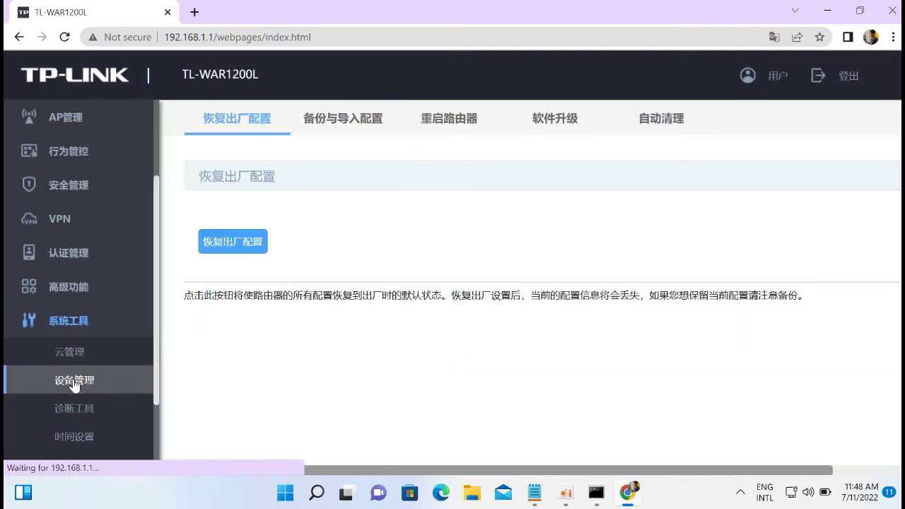
# On 自动清理, enable auto recovery and auto cleanup for every weekday.
pyautogui.click(668, 120)
pyautogui.click(354, 249)
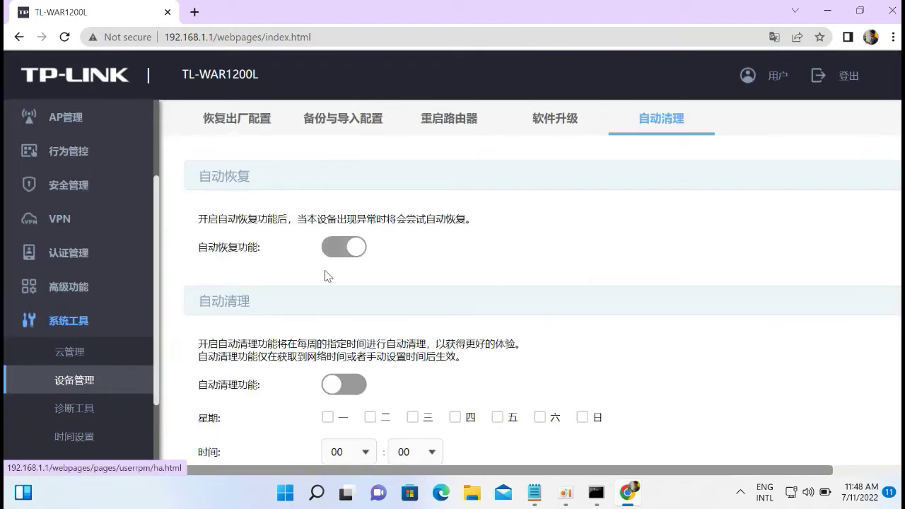
pyautogui.click(356, 386)
pyautogui.click(328, 417)
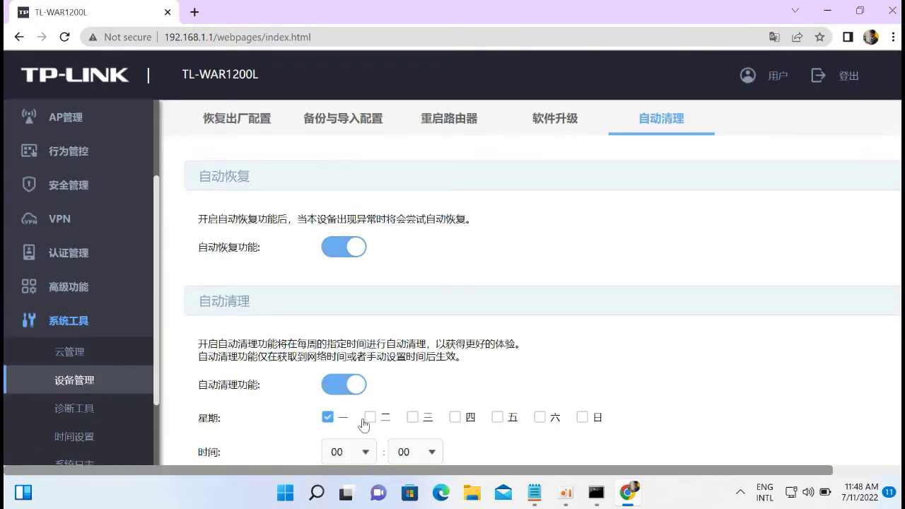
pyautogui.click(413, 418)
pyautogui.click(456, 419)
pyautogui.click(498, 418)
pyautogui.click(539, 418)
pyautogui.click(582, 418)
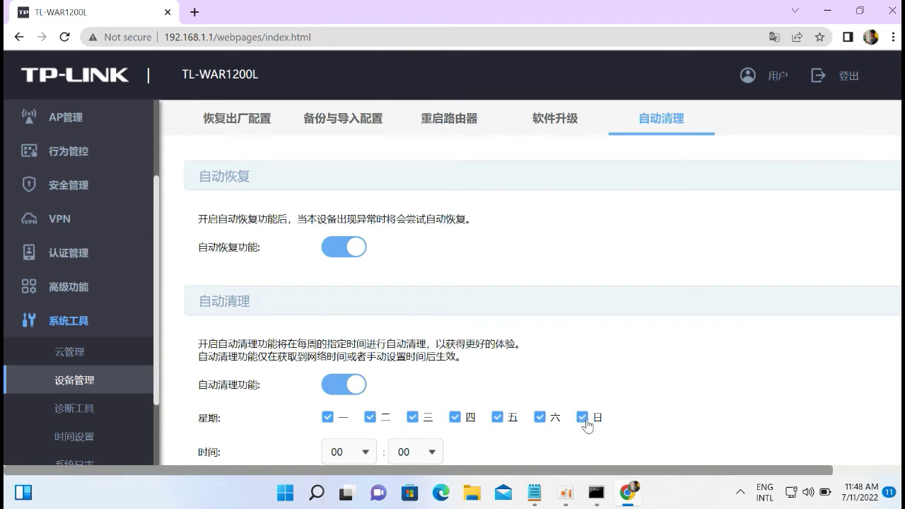
# Set the cleanup hour to 07, save the schedule, and go to remote management.
pyautogui.scroll(-2, 355, 391)
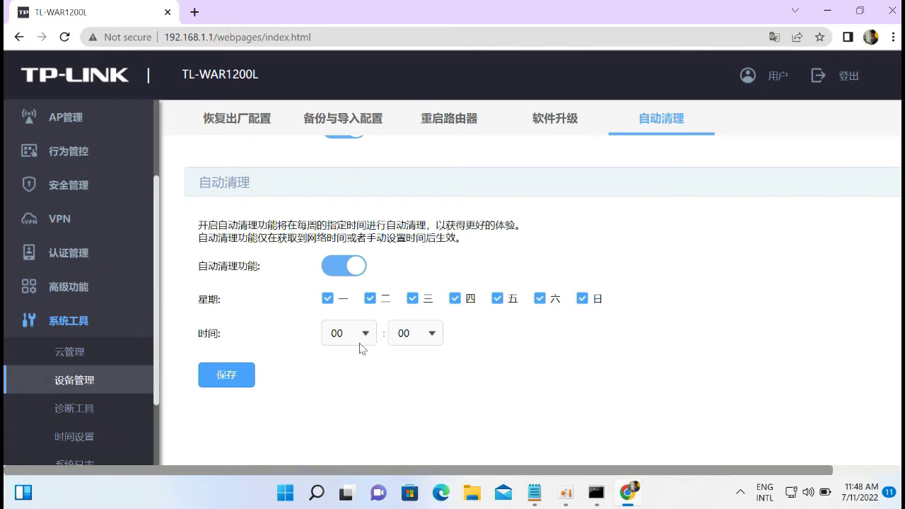
pyautogui.click(367, 342)
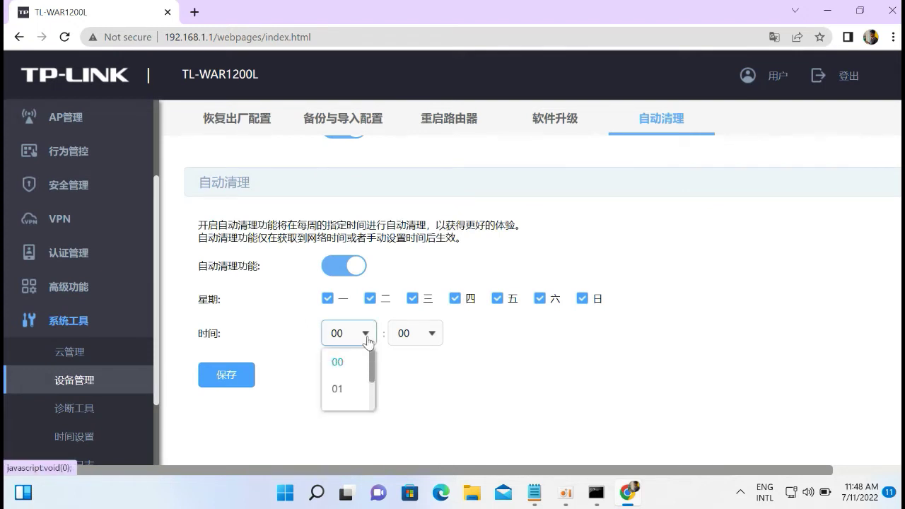
pyautogui.scroll(-3, 339, 425)
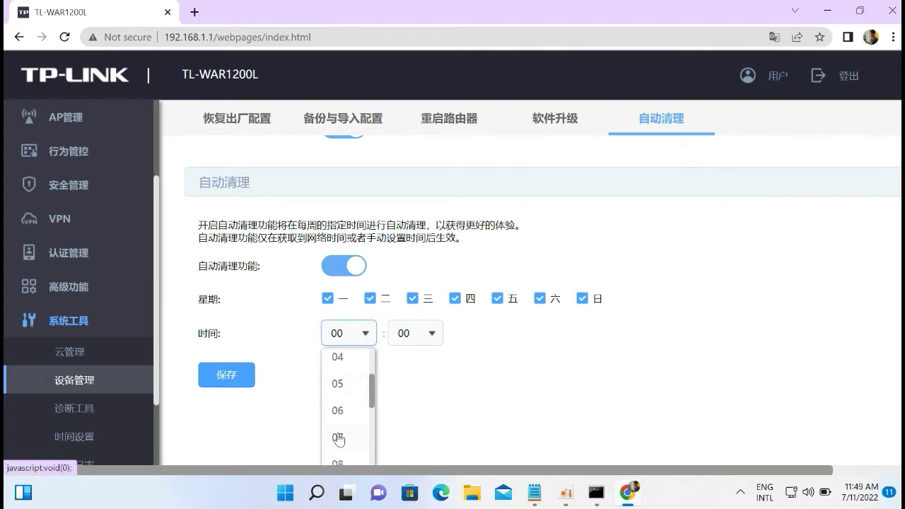
pyautogui.click(338, 438)
pyautogui.click(226, 375)
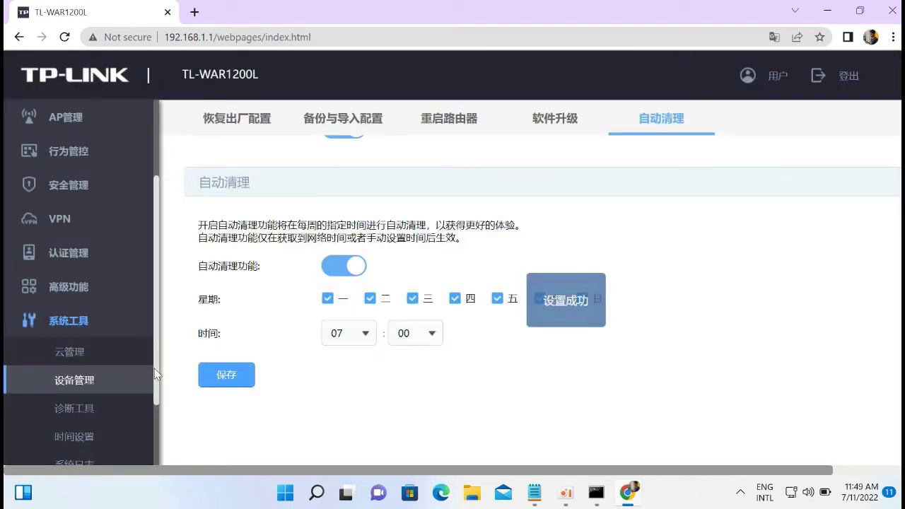
pyautogui.moveTo(155, 369); pyautogui.dragTo(156, 447)
pyautogui.click(74, 368)
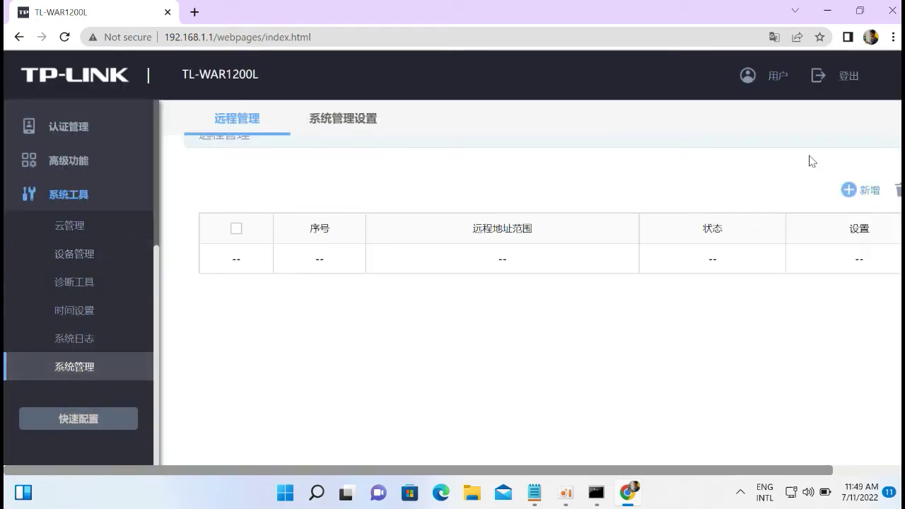
# Add enabled remote management entries 203.176.132.222/32 and 203.176.130.6/32.
pyautogui.click(854, 189)
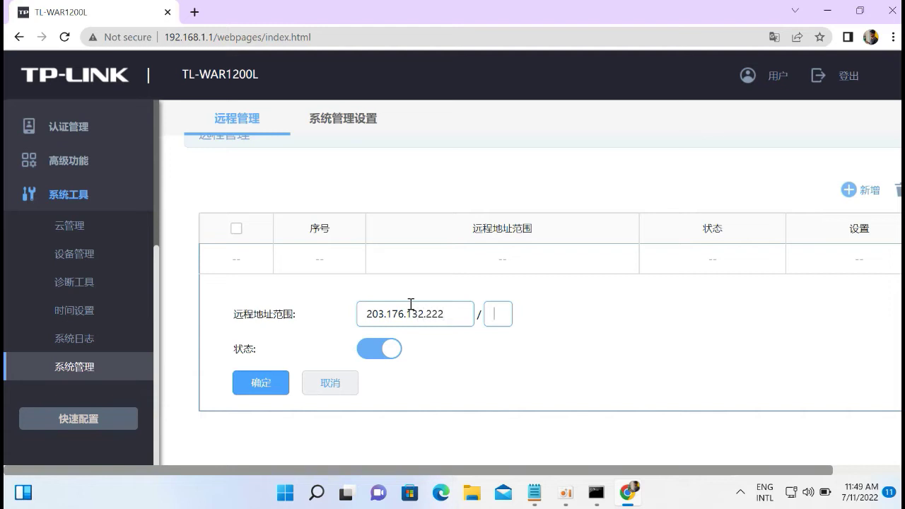
pyautogui.click(249, 384)
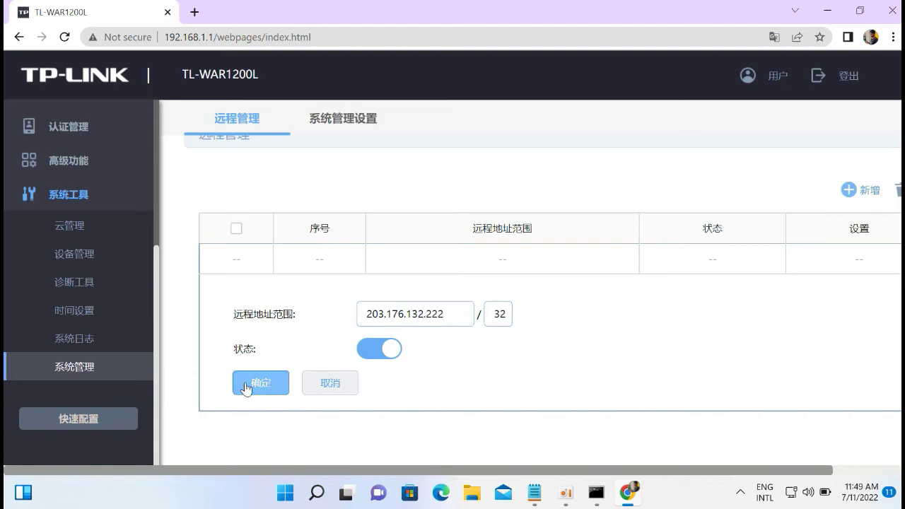
pyautogui.click(849, 189)
pyautogui.click(416, 315)
pyautogui.write('203.176.130.6')
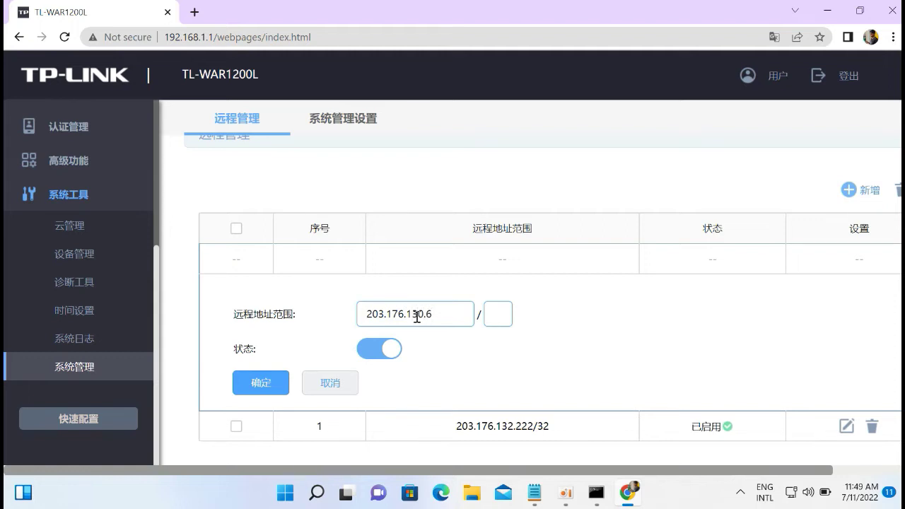
pyautogui.click(255, 383)
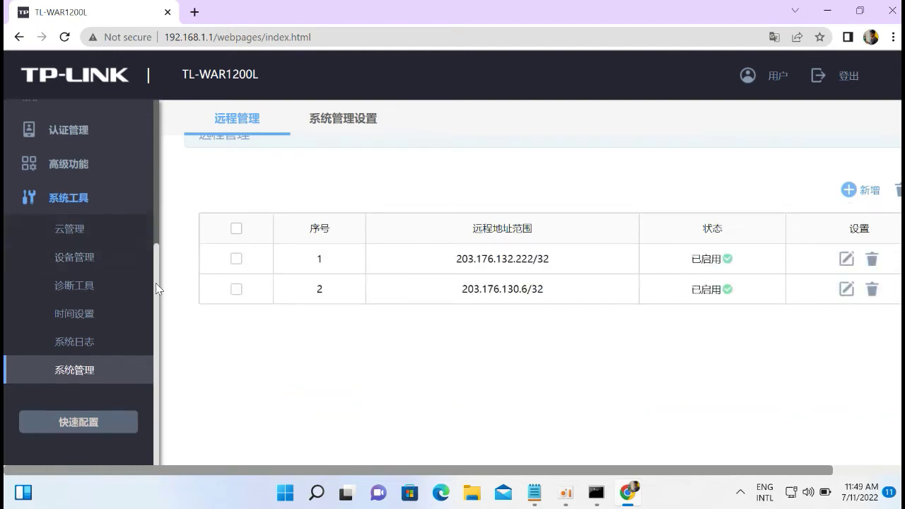
# Return to the 运行状态 running status overview.
pyautogui.moveTo(156, 283); pyautogui.dragTo(157, 108)
pyautogui.click(81, 187)
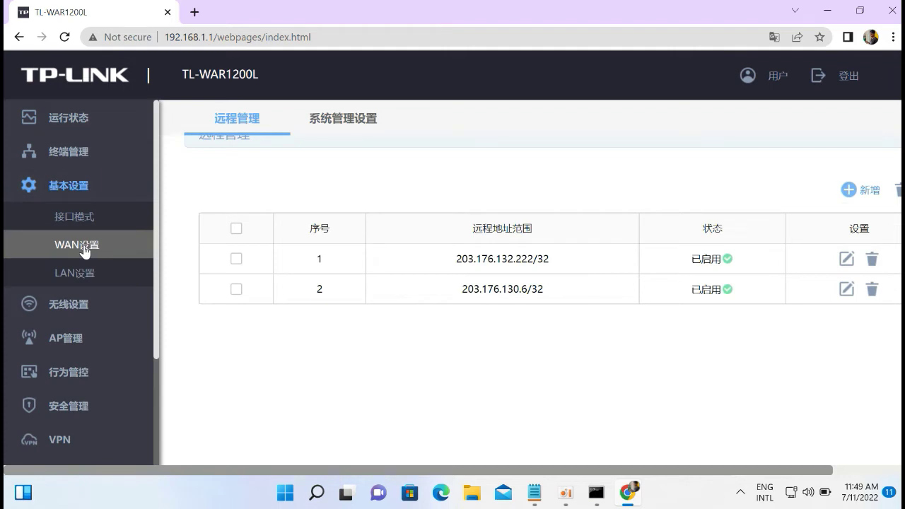
pyautogui.click(70, 138)
# Limit realme-5i to 128 KB/s maximum upload and download in the device list.
pyautogui.click(71, 155)
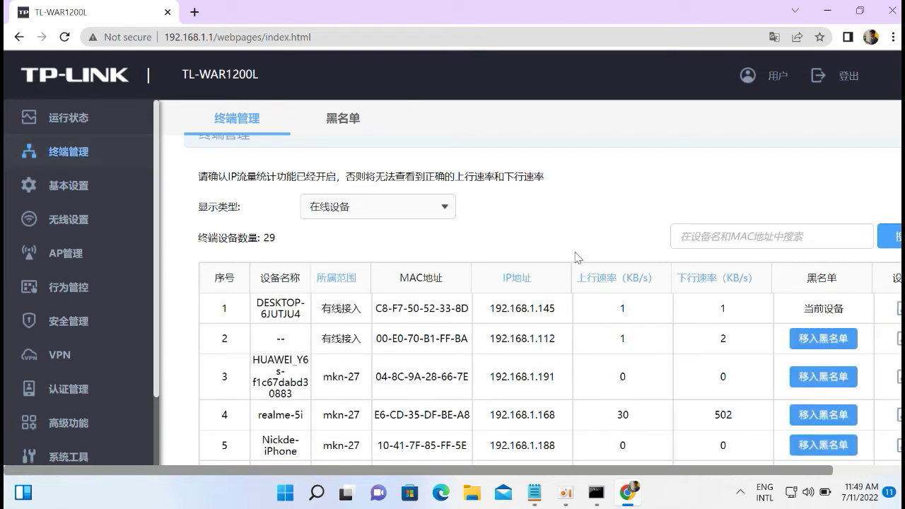
pyautogui.click(897, 420)
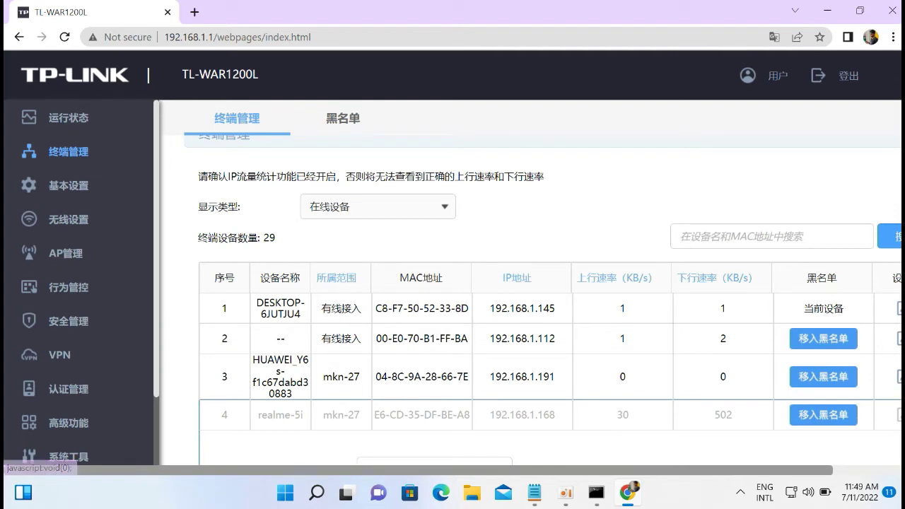
pyautogui.scroll(-5, 531, 297)
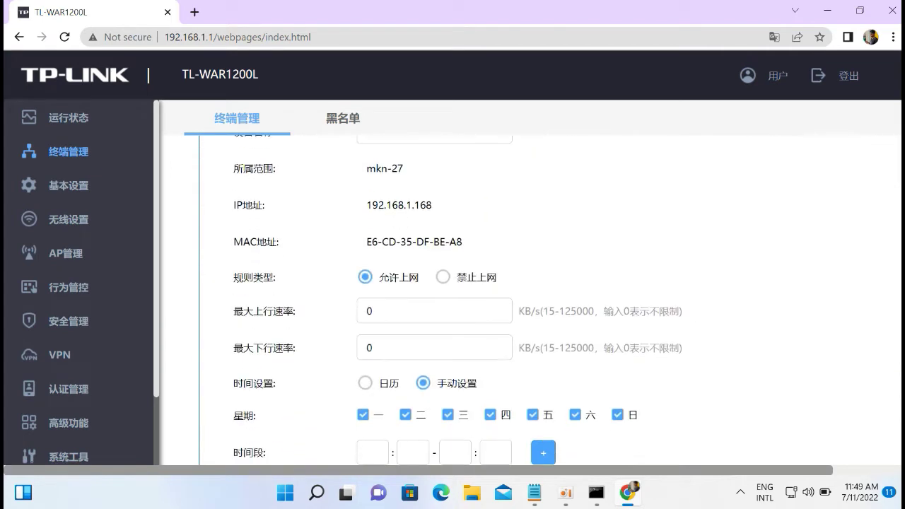
pyautogui.doubleClick(375, 311)
pyautogui.write('128')
pyautogui.click(367, 346)
pyautogui.doubleClick(367, 346)
pyautogui.write('128')
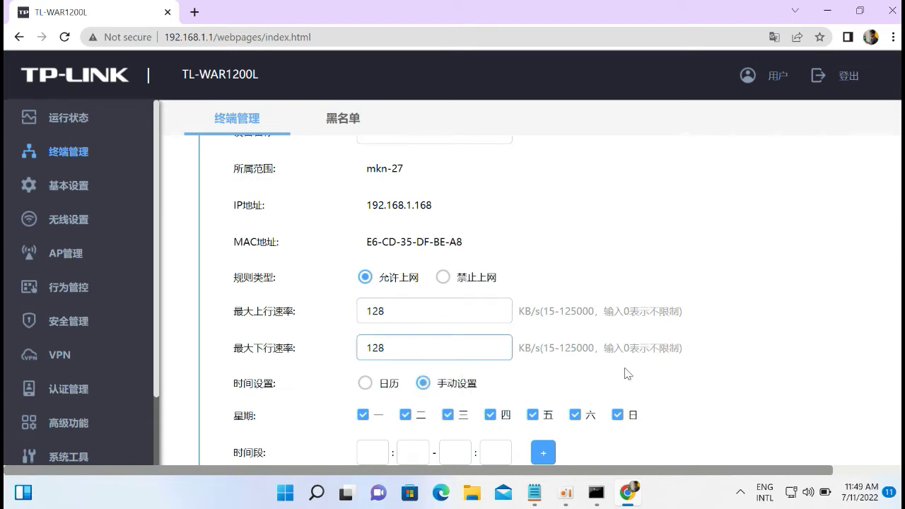
pyautogui.scroll(-3, 304, 301)
pyautogui.click(265, 281)
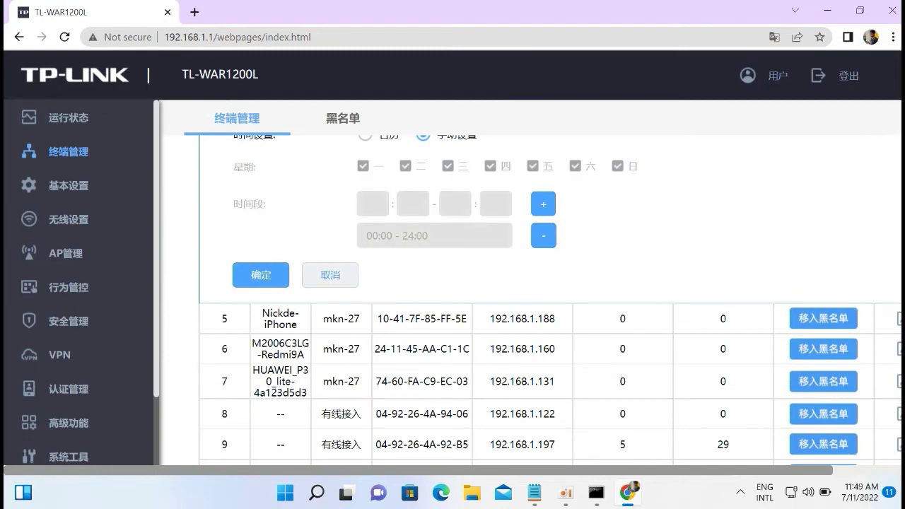
# Scroll through the terminal list to review the connected devices.
pyautogui.scroll(-10, 550, 301)
pyautogui.scroll(5, 550, 301)
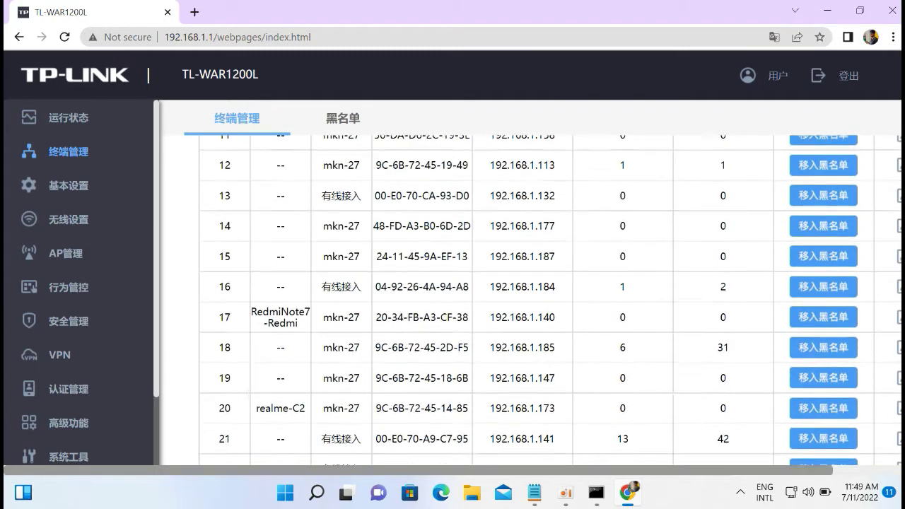
pyautogui.scroll(-1, 550, 301)
pyautogui.scroll(-5, 550, 301)
pyautogui.scroll(10, 550, 300)
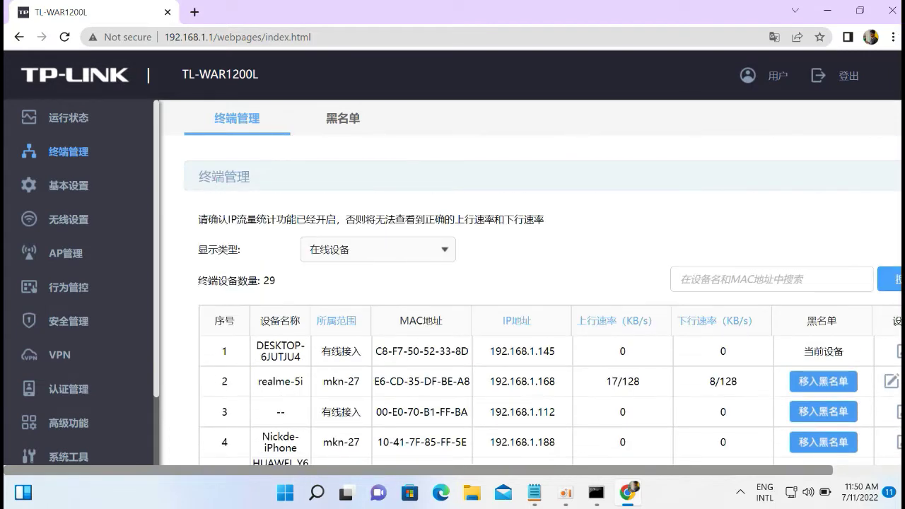
pyautogui.scroll(-2, 550, 301)
pyautogui.scroll(-1, 550, 300)
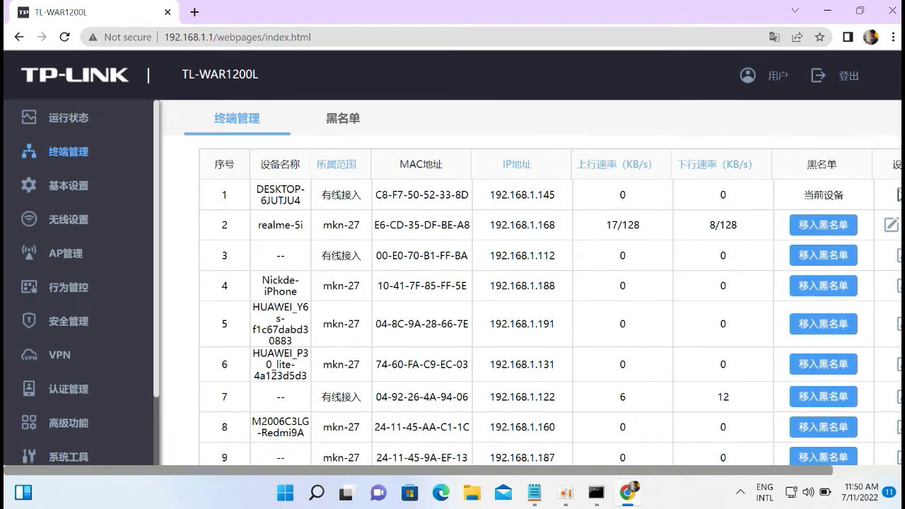
pyautogui.scroll(-1, 898, 198)
pyautogui.scroll(-1, 898, 203)
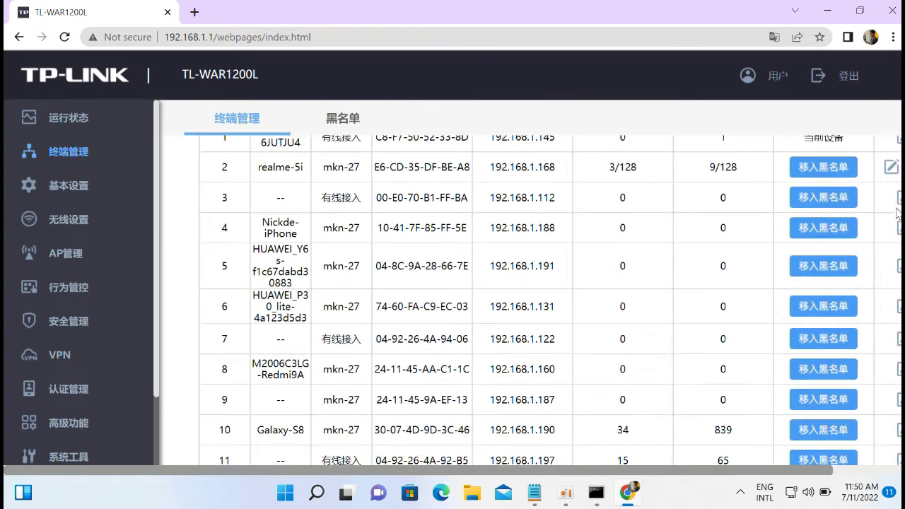
# Set Galaxy-S8's maximum upload and download rates to 250 KB/s and save.
pyautogui.click(896, 428)
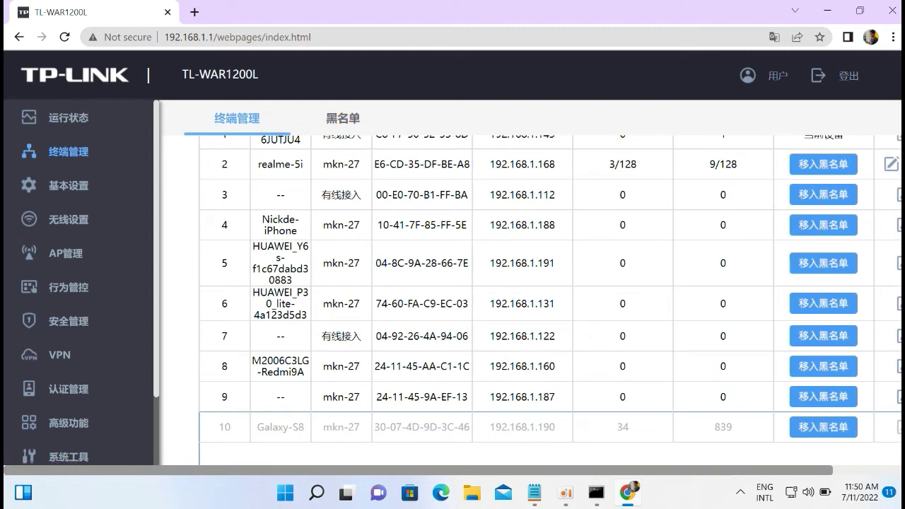
pyautogui.doubleClick(410, 340)
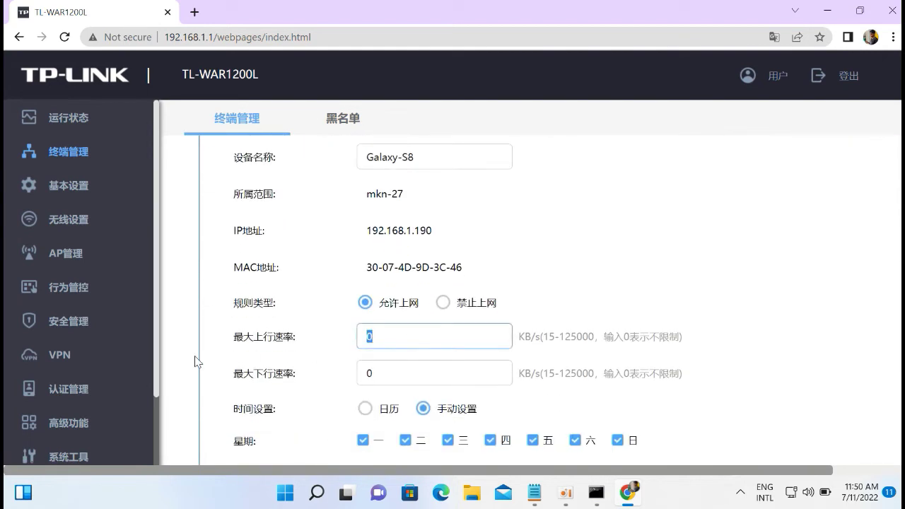
pyautogui.write('250')
pyautogui.doubleClick(376, 372)
pyautogui.write('25')
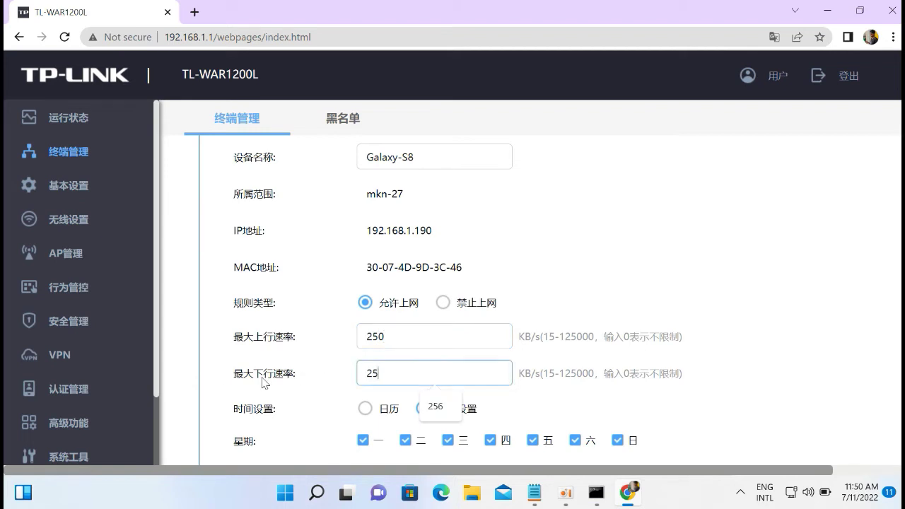
pyautogui.write('0')
pyautogui.scroll(-2, 537, 297)
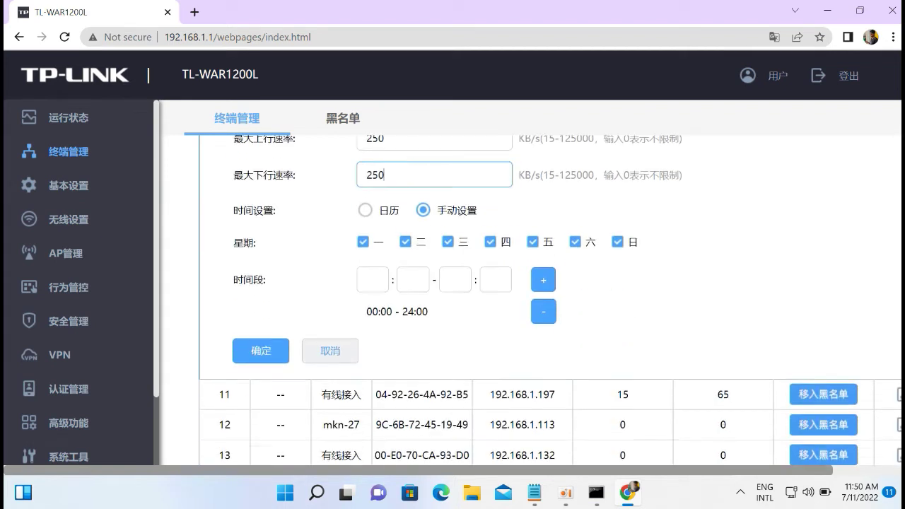
pyautogui.click(259, 346)
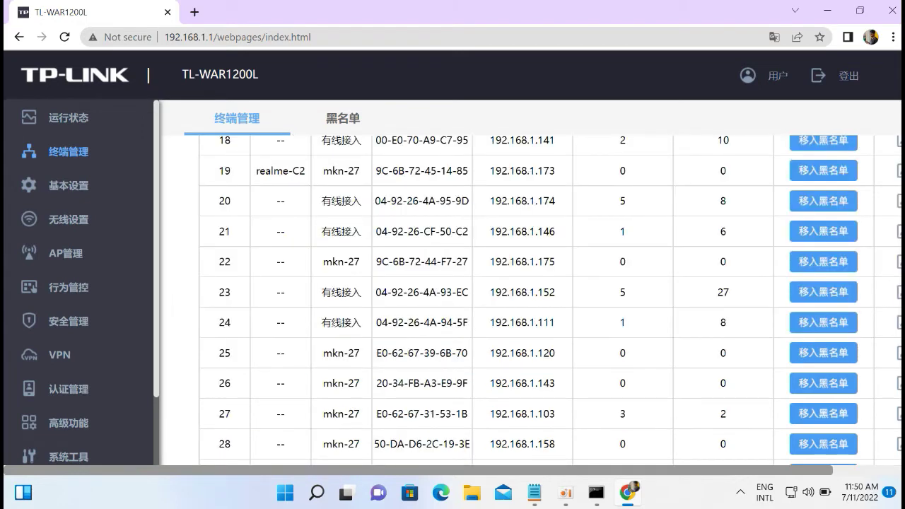
# Scroll through the connected-devices list to review the limits, ending back near the top.
pyautogui.scroll(-3, 550, 299)
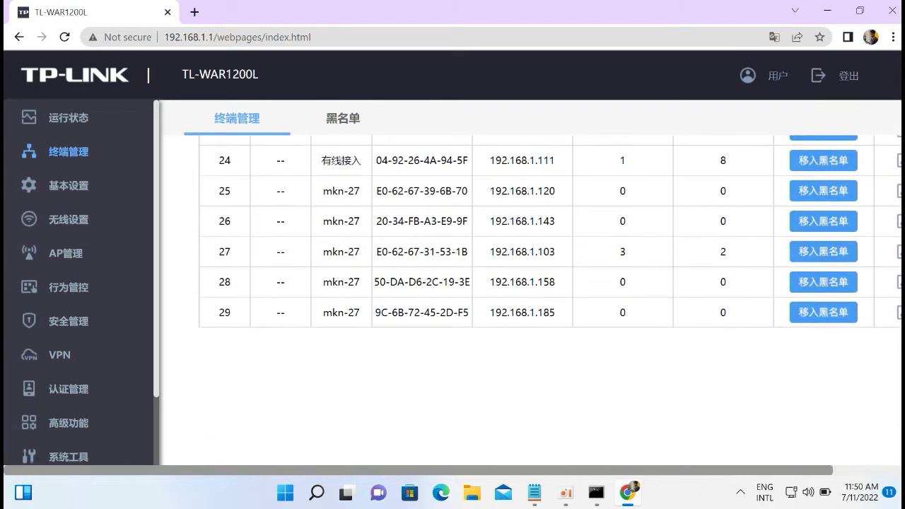
pyautogui.scroll(5, 550, 300)
pyautogui.scroll(3, 881, 212)
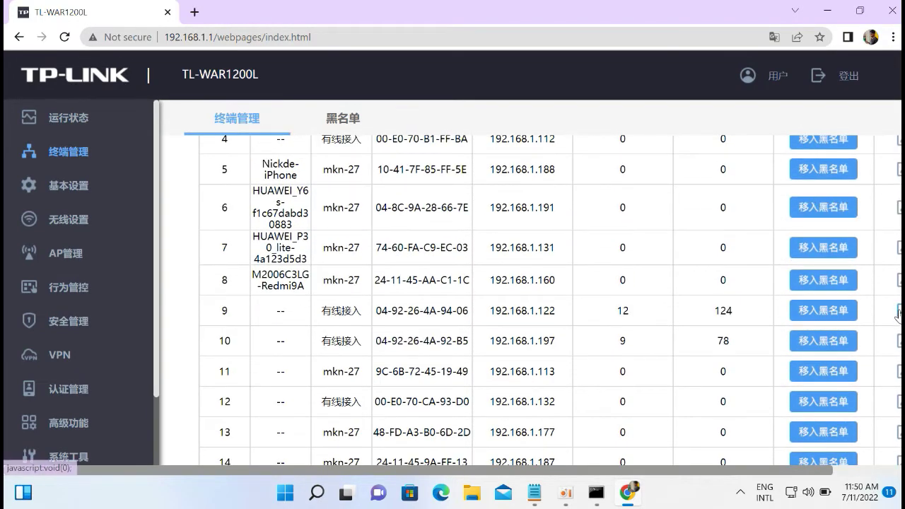
pyautogui.scroll(4, 551, 300)
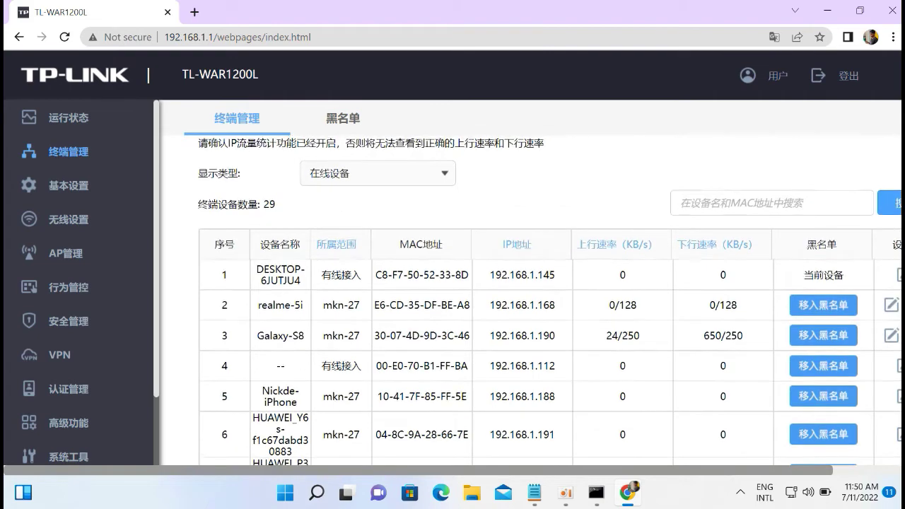
pyautogui.scroll(-1, 551, 300)
pyautogui.scroll(-5, 901, 329)
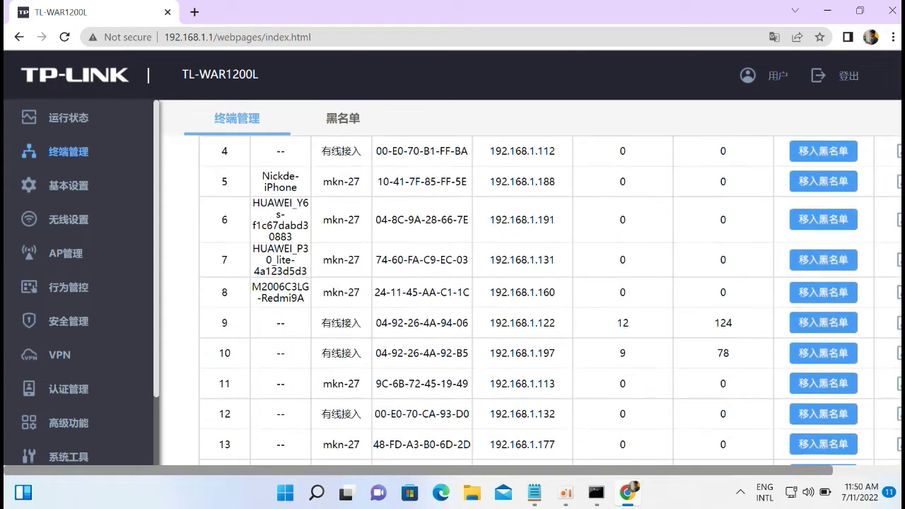
pyautogui.scroll(-4, 901, 330)
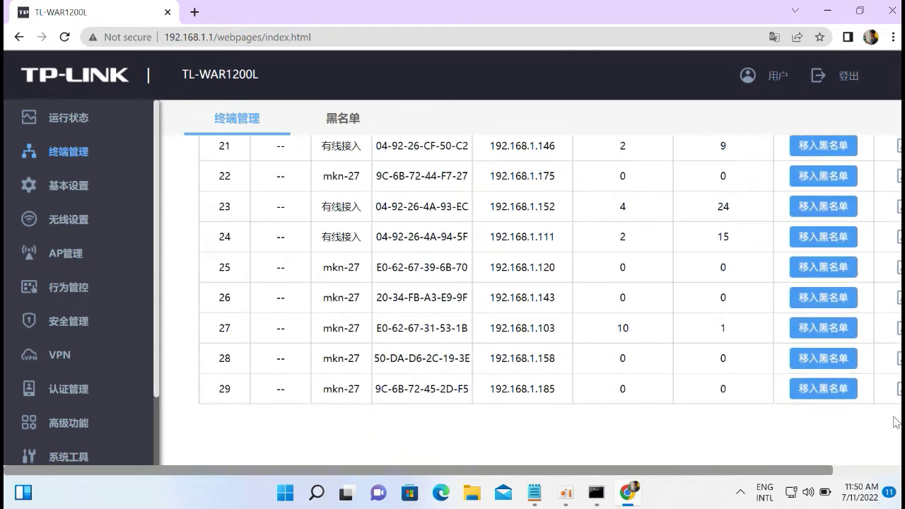
pyautogui.scroll(6, 895, 261)
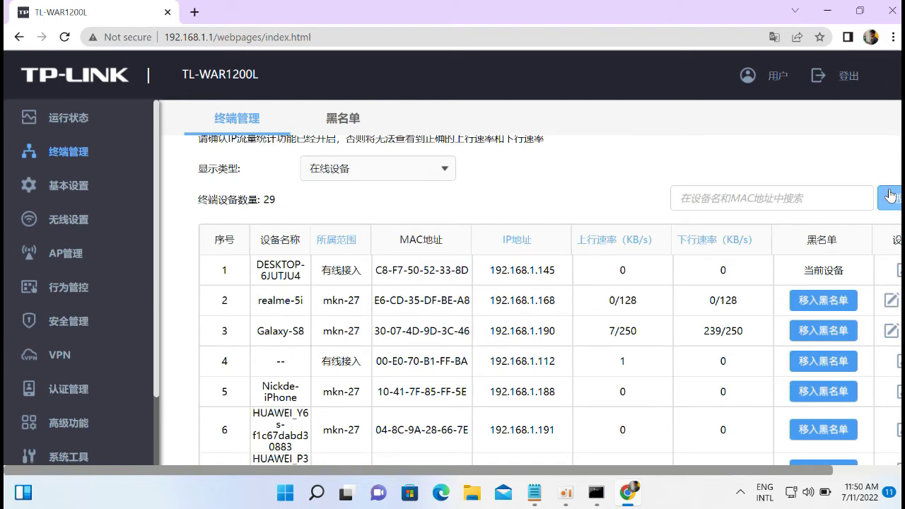
pyautogui.scroll(-3, 523, 297)
pyautogui.scroll(-3, 523, 297)
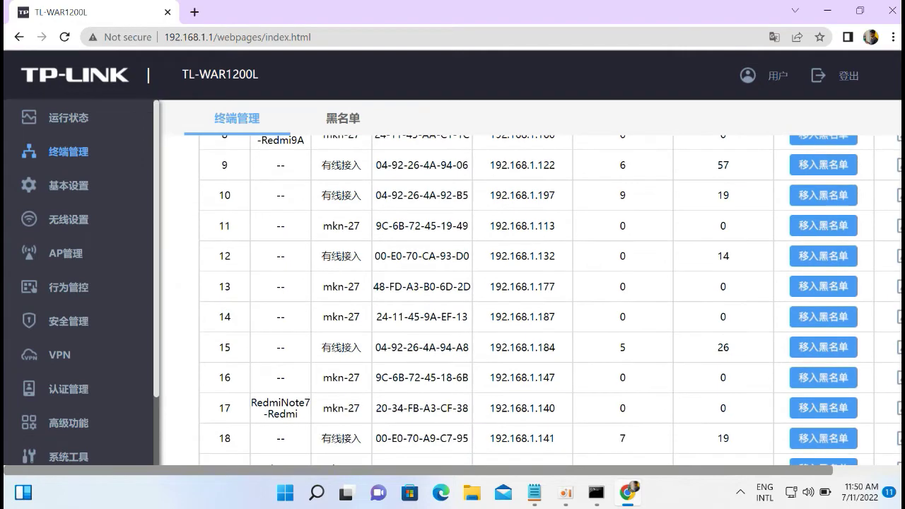
pyautogui.scroll(-5, 523, 297)
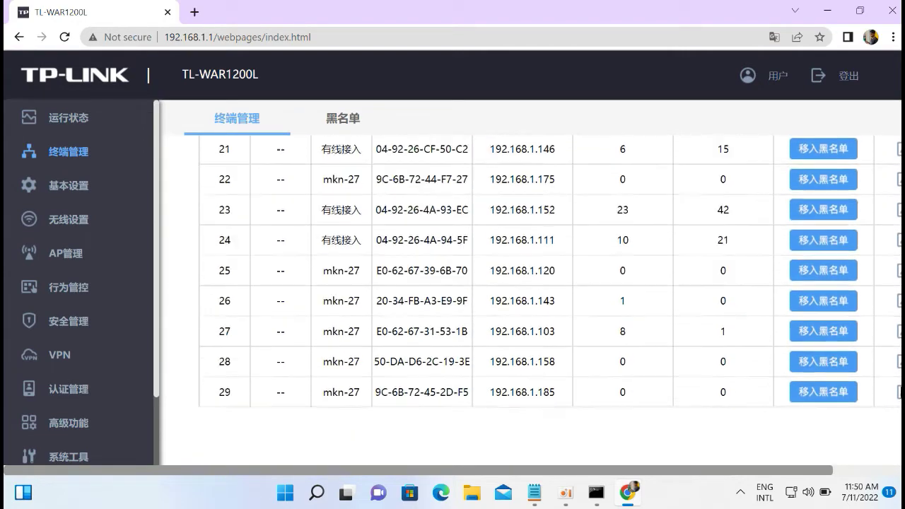
pyautogui.scroll(3, 900, 366)
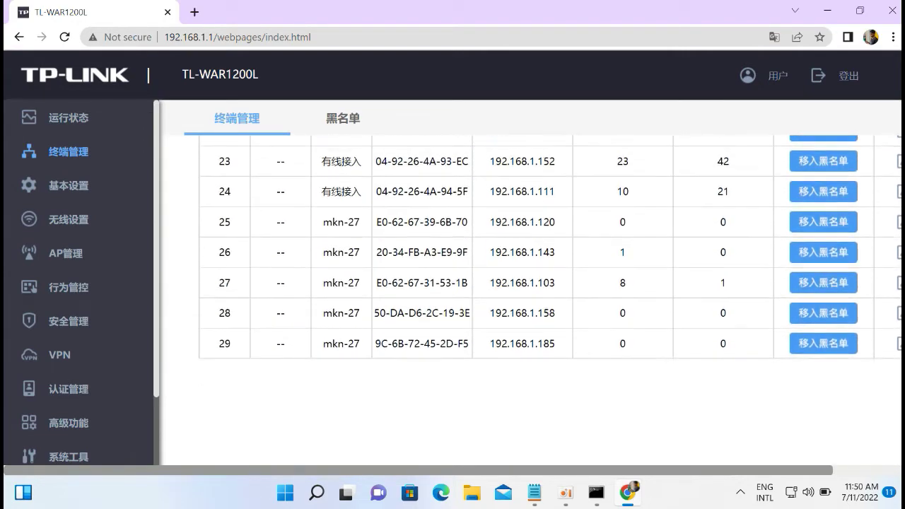
pyautogui.scroll(5, 900, 366)
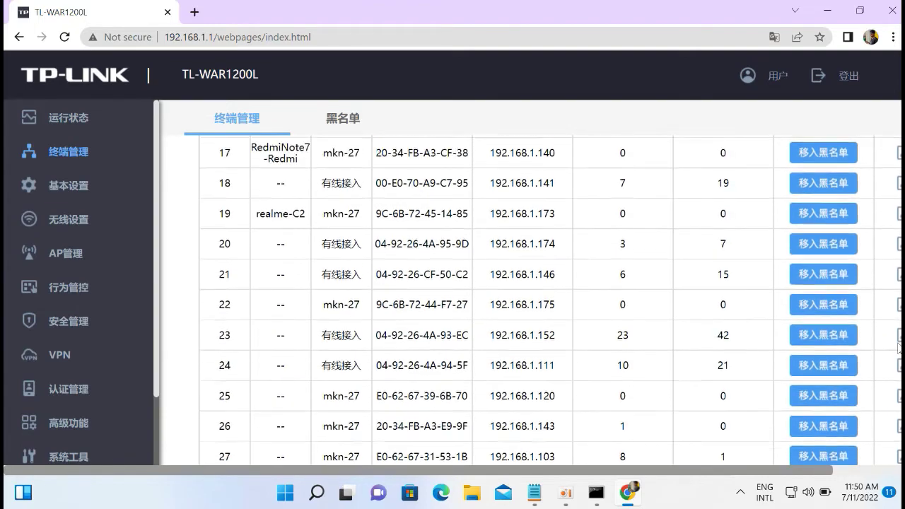
pyautogui.scroll(6, 900, 365)
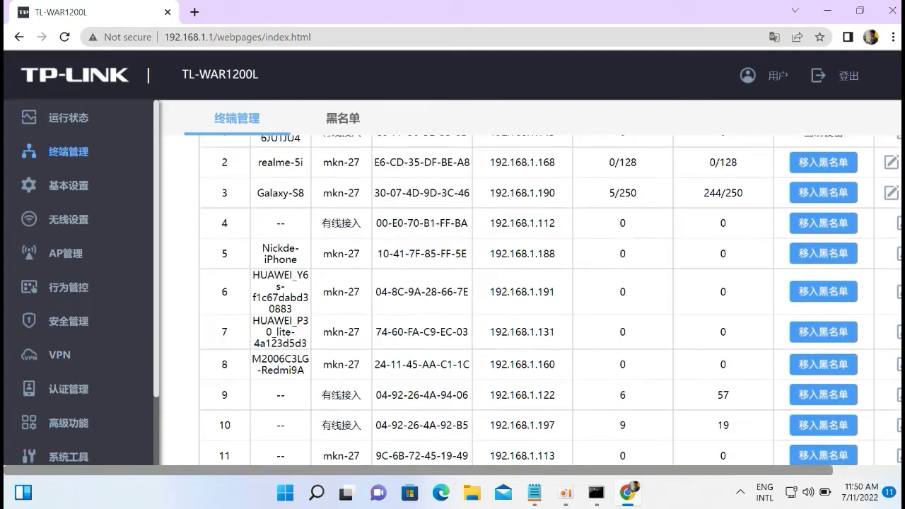
pyautogui.scroll(1, 899, 365)
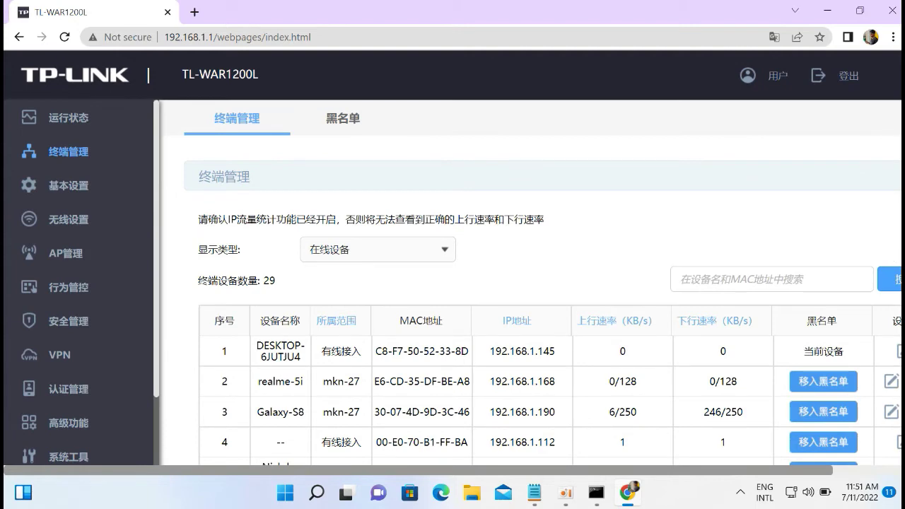
pyautogui.scroll(-3, 551, 302)
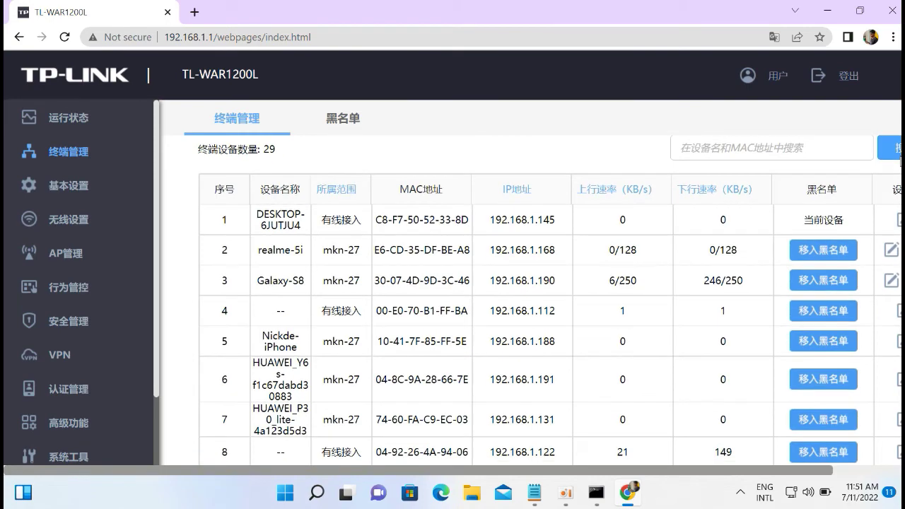
pyautogui.scroll(-3, 896, 226)
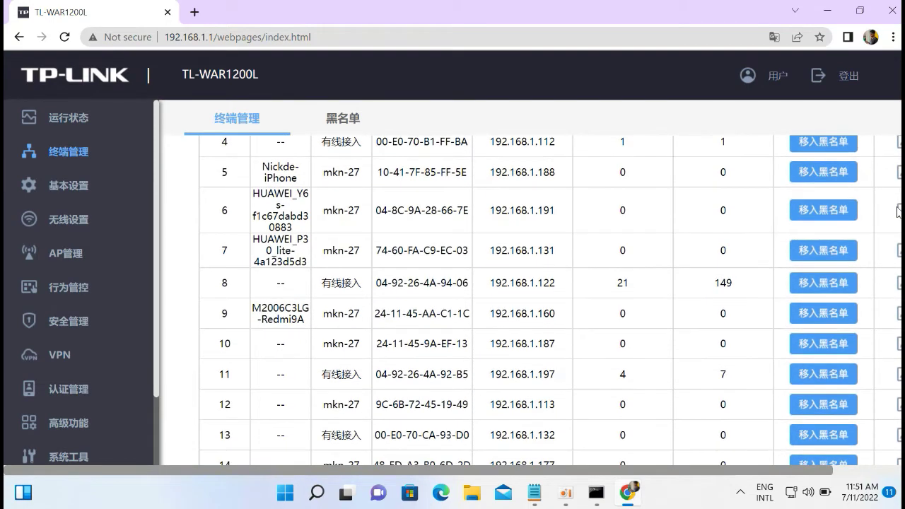
pyautogui.scroll(-3, 897, 227)
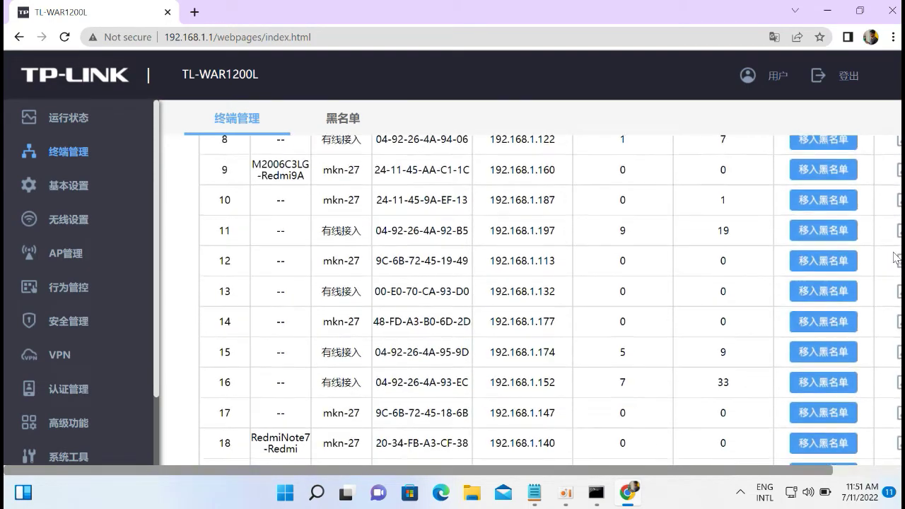
pyautogui.scroll(-5, 895, 277)
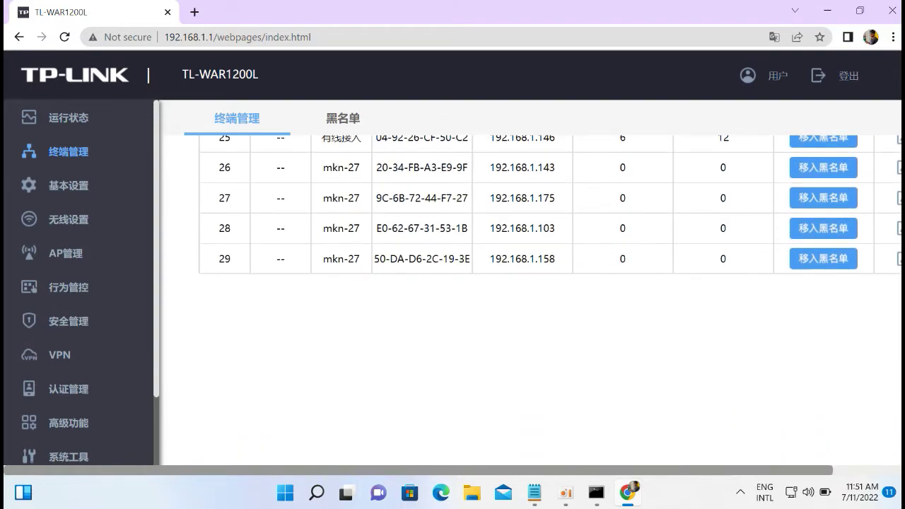
pyautogui.scroll(10, 894, 277)
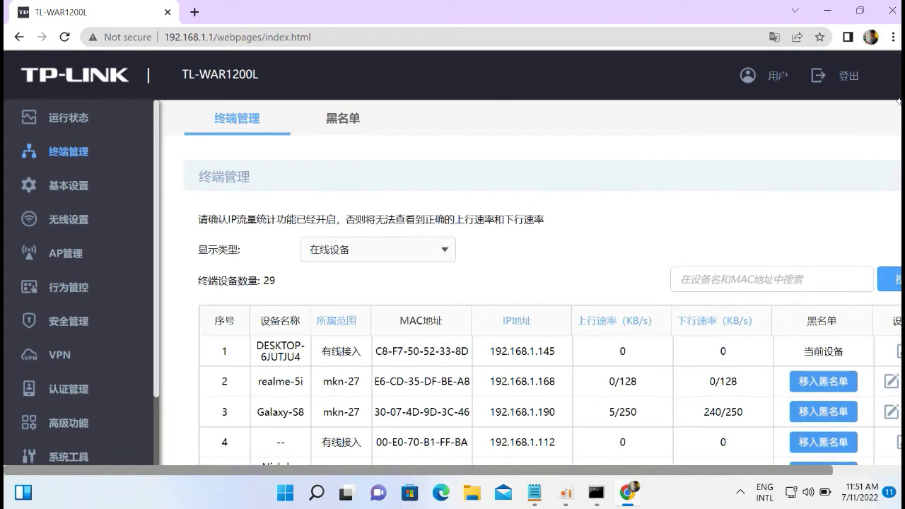
# Open the WAN设置 page under 基本设置 and view it translated into English.
pyautogui.click(75, 186)
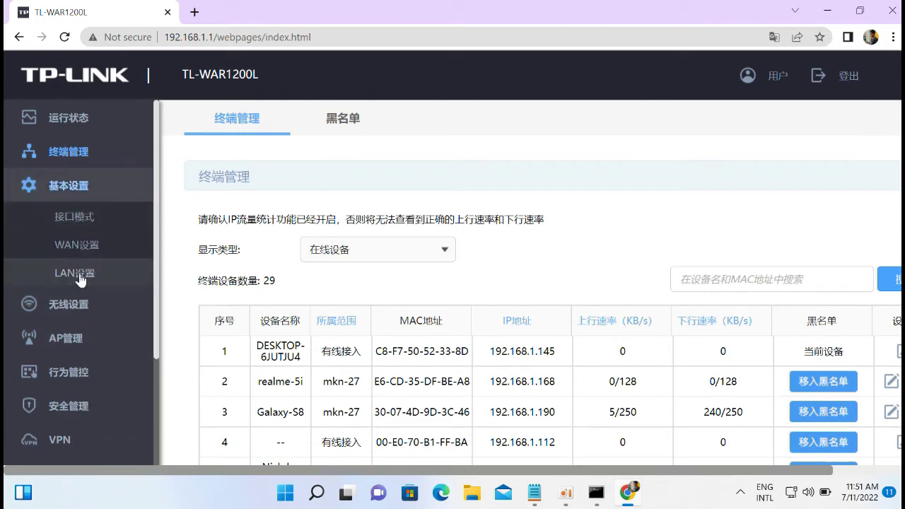
pyautogui.click(76, 245)
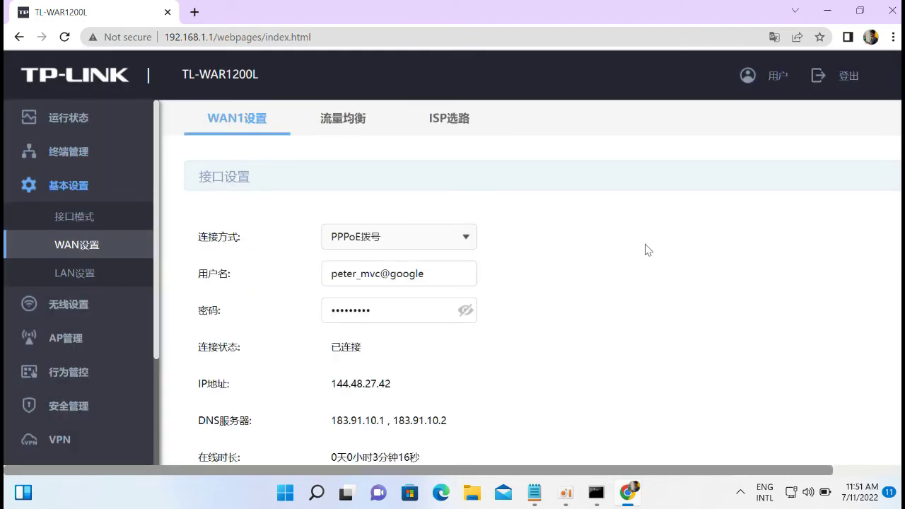
pyautogui.click(774, 36)
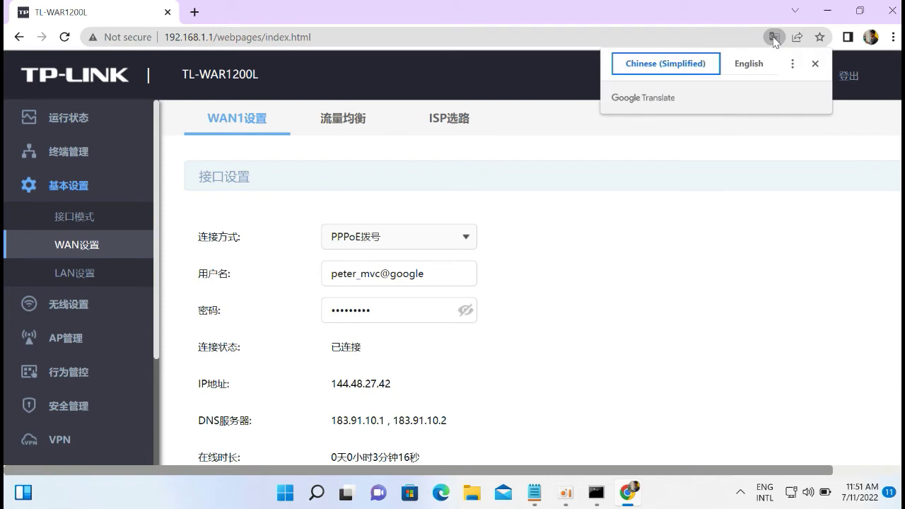
pyautogui.click(751, 65)
pyautogui.scroll(-1, 900, 236)
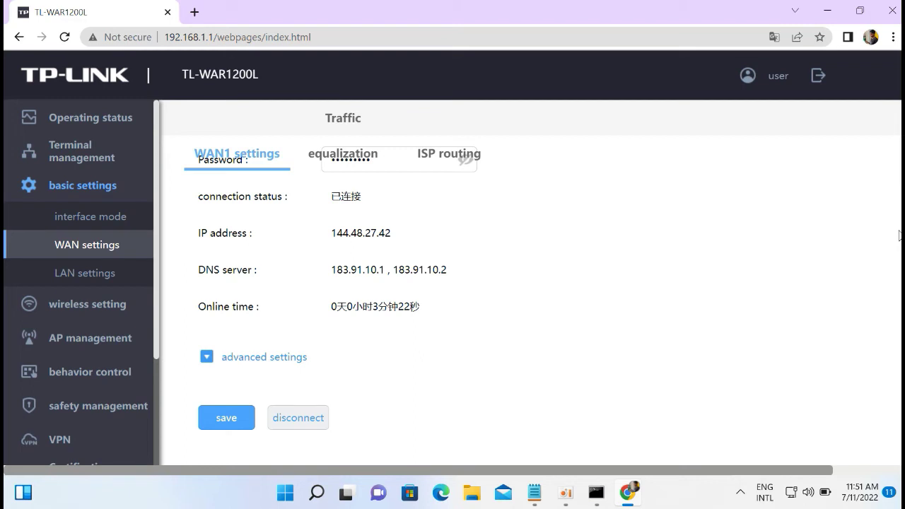
pyautogui.scroll(2, 900, 236)
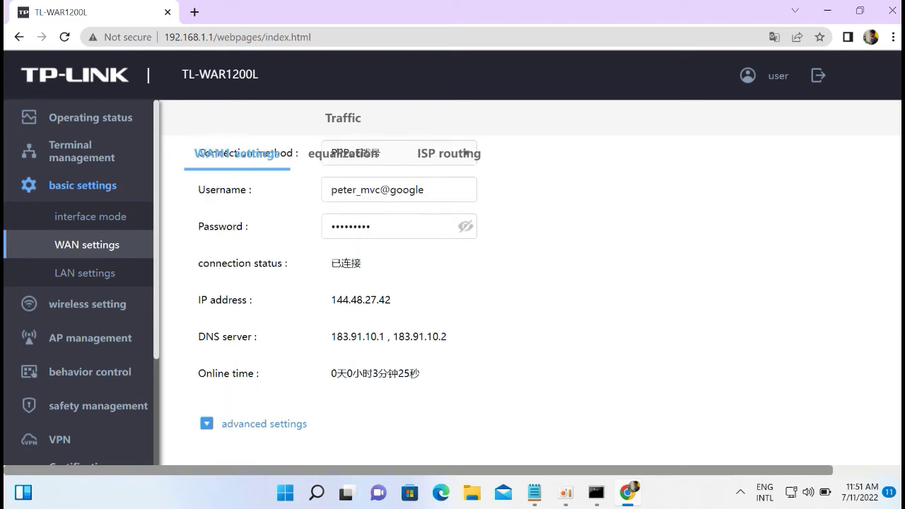
# Switch the WAN page back to the original Chinese (Simplified).
pyautogui.click(774, 37)
pyautogui.click(665, 65)
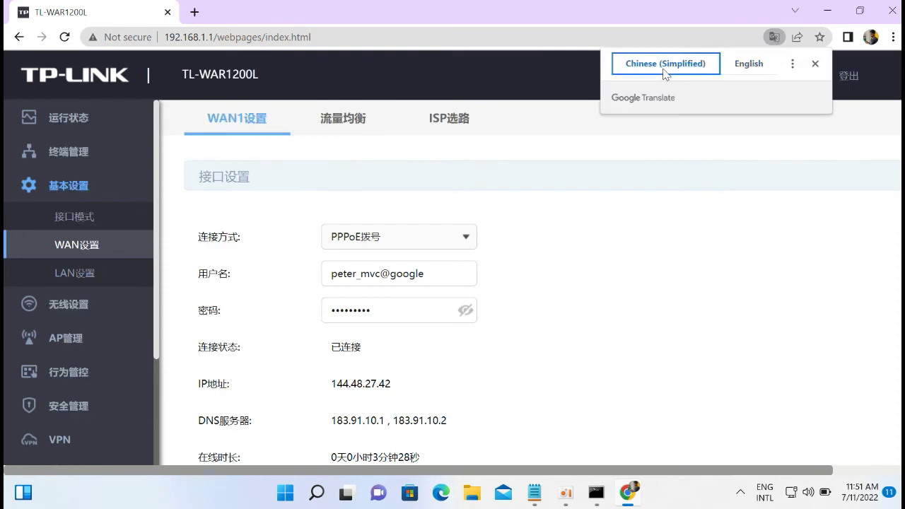
pyautogui.scroll(-2, 495, 297)
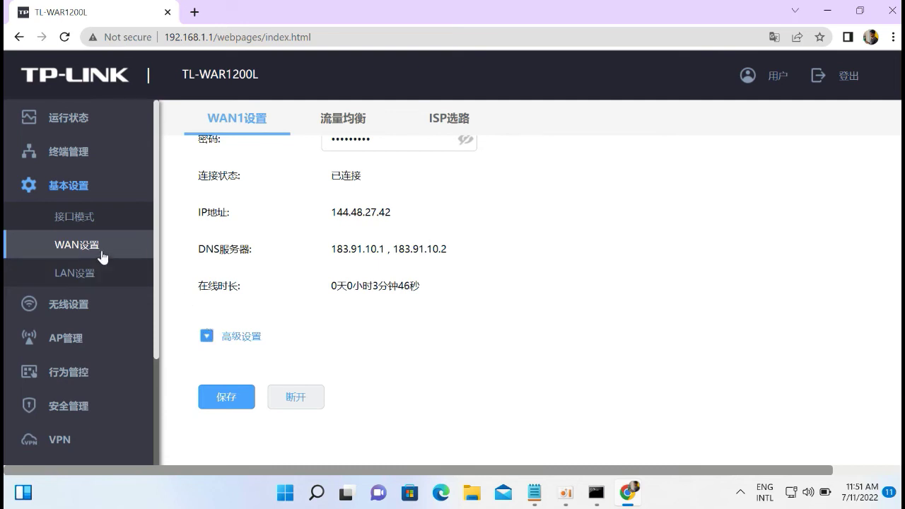
# Return to 终端管理 and scroll through the 29-device table.
pyautogui.click(84, 156)
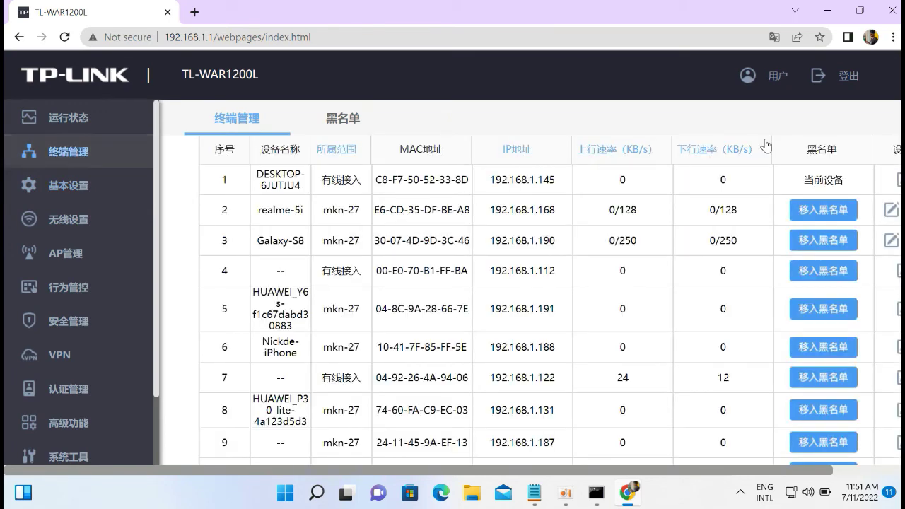
pyautogui.scroll(-6, 893, 318)
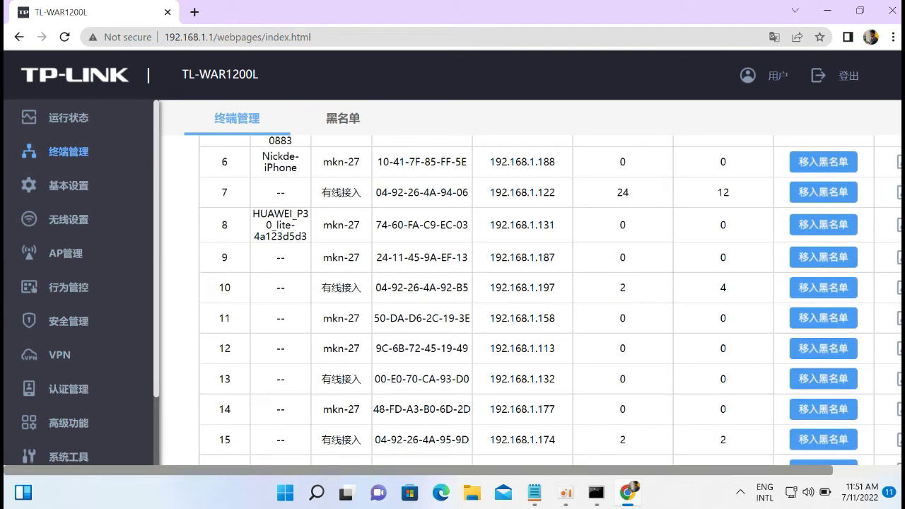
pyautogui.scroll(-4, 893, 319)
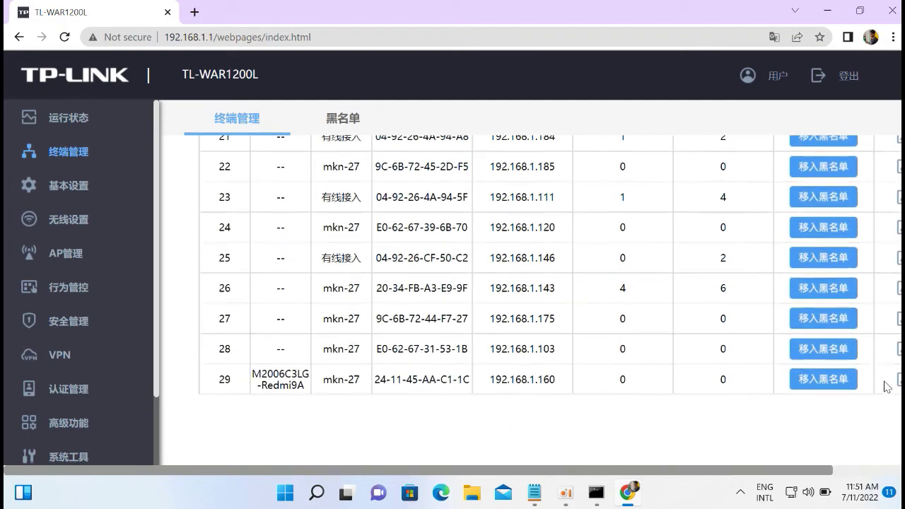
pyautogui.scroll(5, 893, 318)
pyautogui.scroll(8, 893, 318)
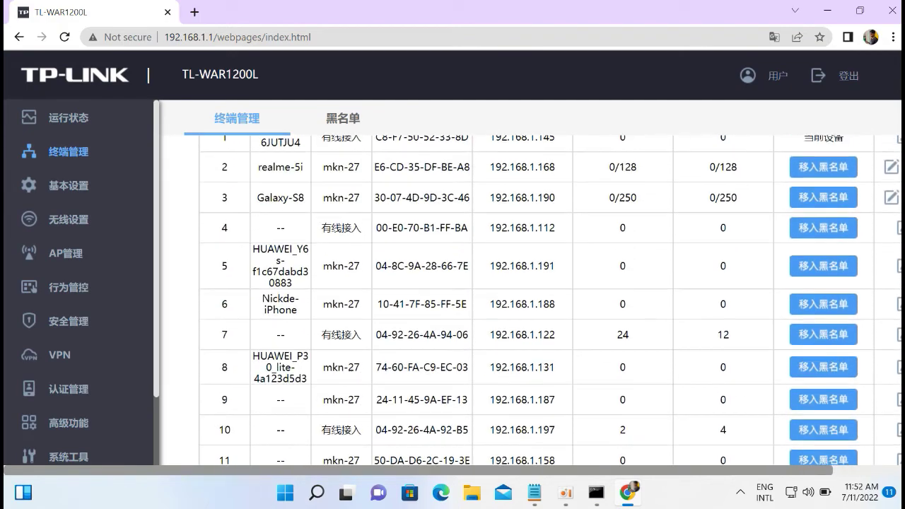
pyautogui.scroll(-4, 899, 177)
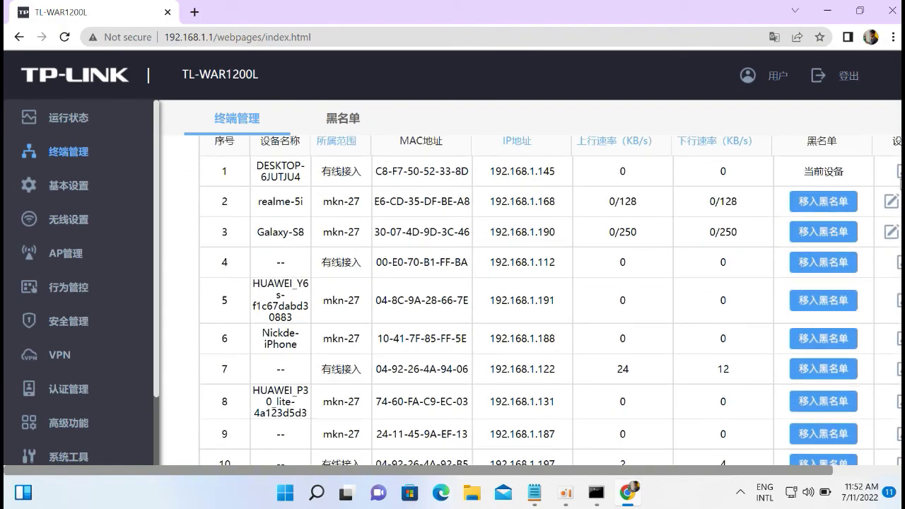
pyautogui.scroll(-1, 898, 214)
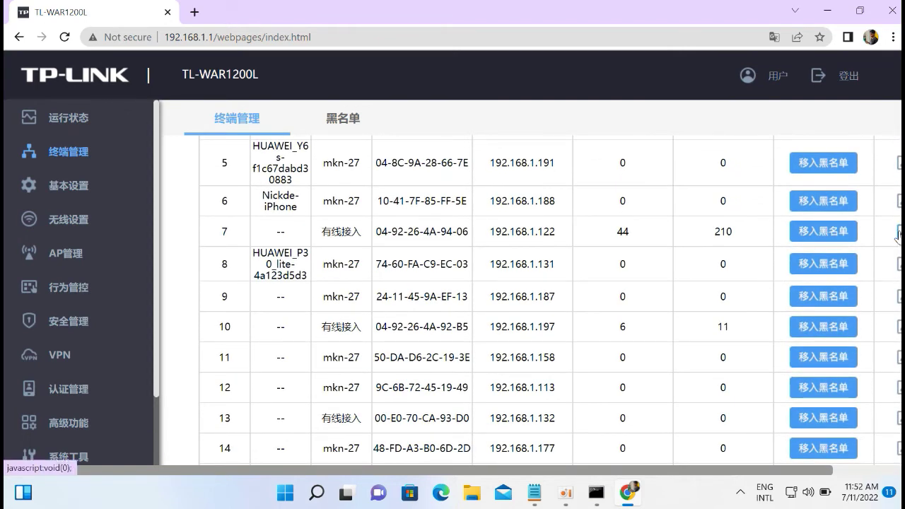
# Cap device 192.168.1.122 at 250 KB/s maximum upload and download, and save.
pyautogui.click(900, 233)
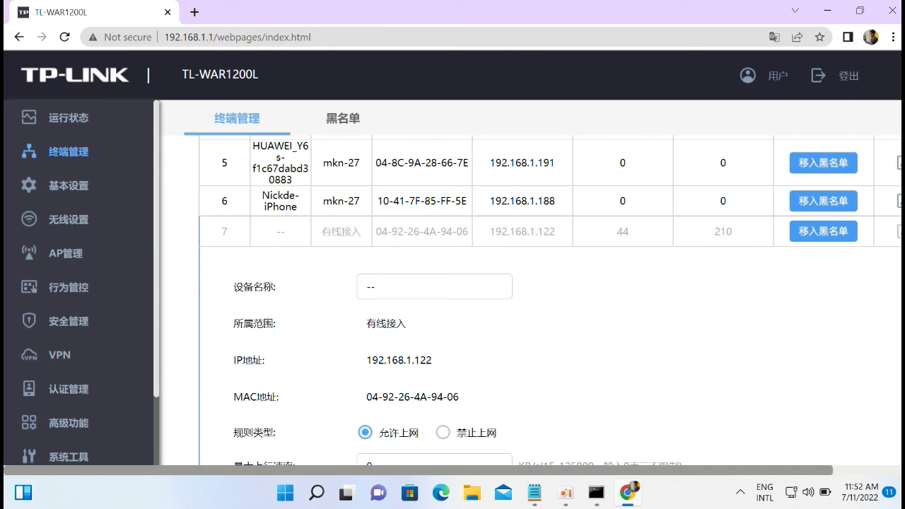
pyautogui.scroll(-5, 898, 251)
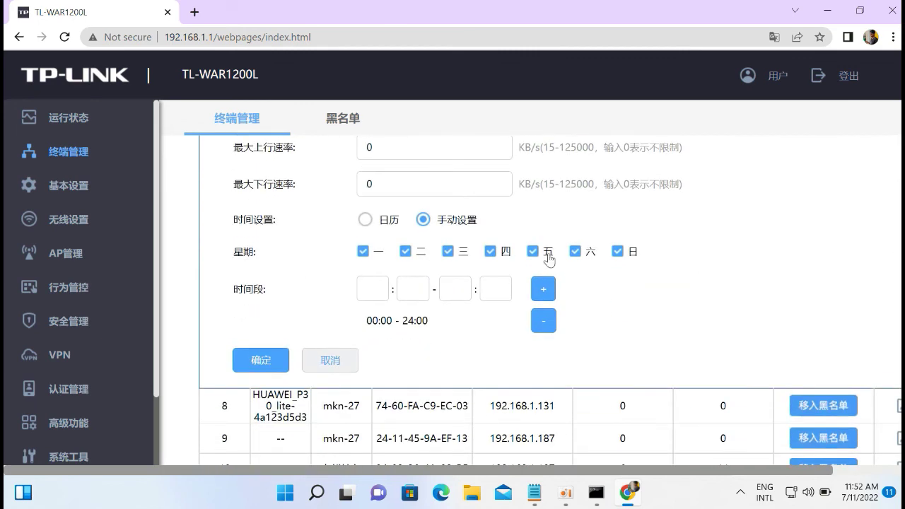
pyautogui.click(393, 146)
pyautogui.write('25')
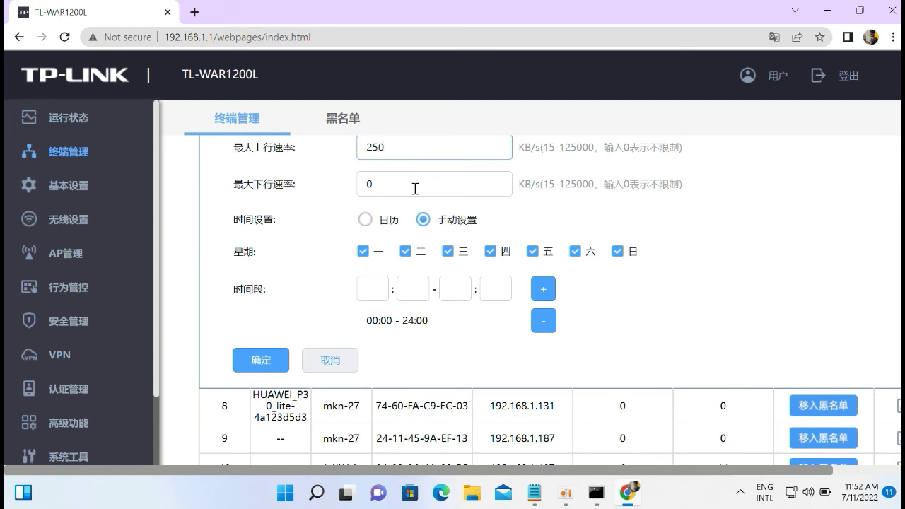
pyautogui.press('Tab')
pyautogui.write('250')
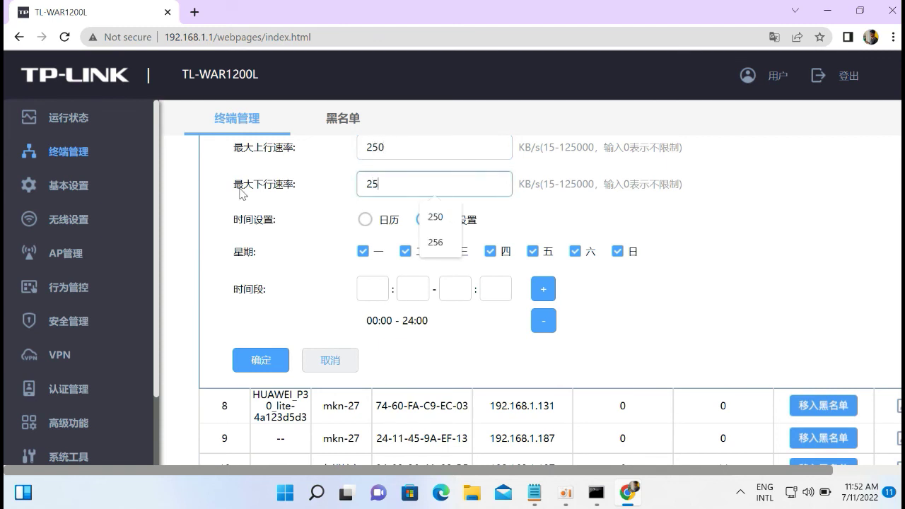
pyautogui.click(260, 362)
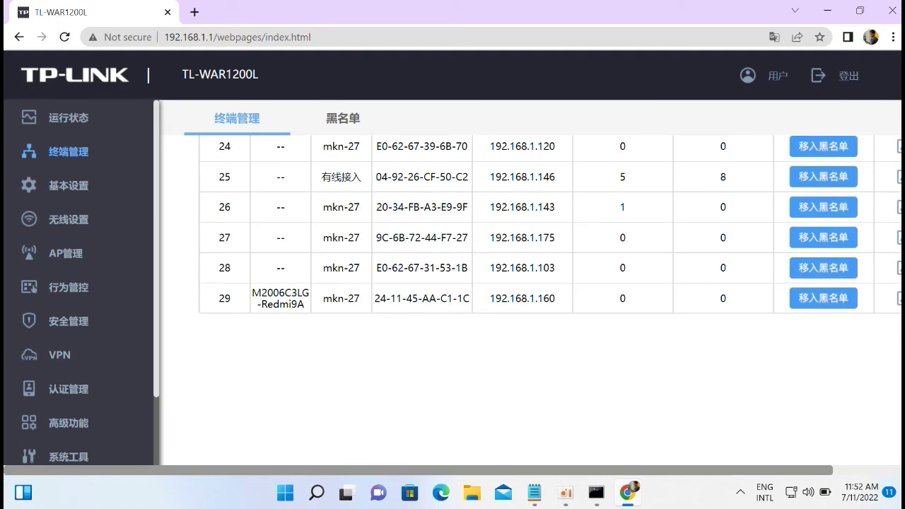
pyautogui.scroll(5, 897, 263)
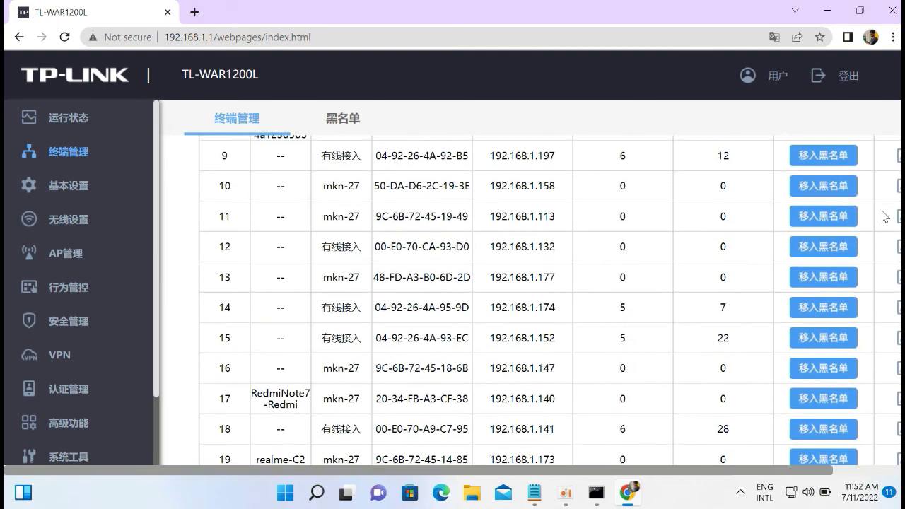
pyautogui.scroll(2, 879, 152)
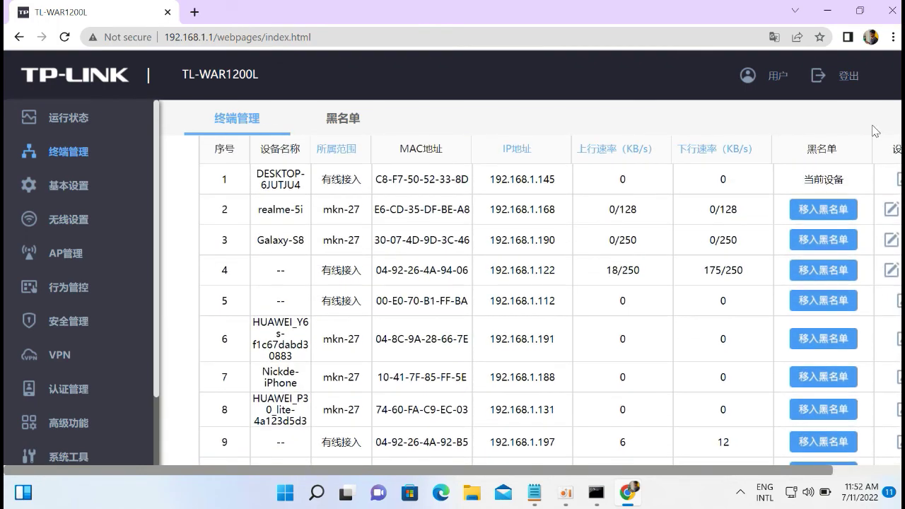
pyautogui.scroll(2, 875, 130)
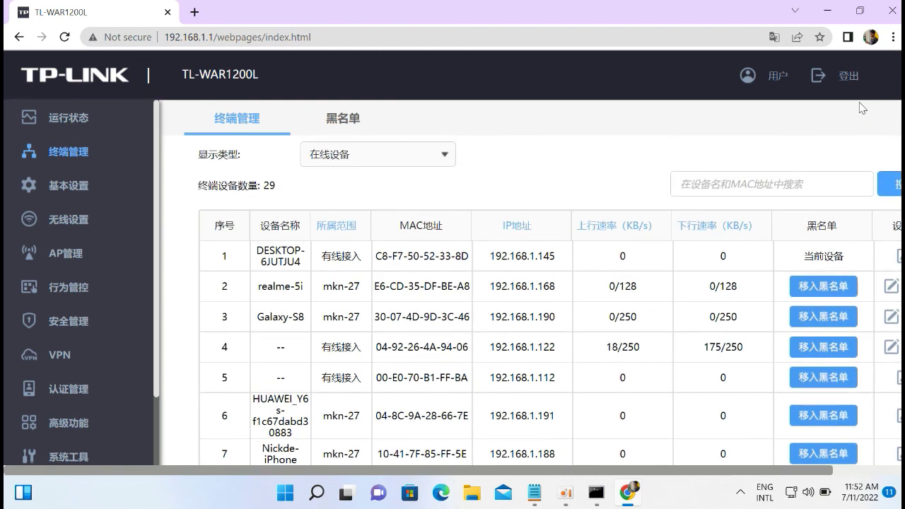
pyautogui.scroll(2, 901, 121)
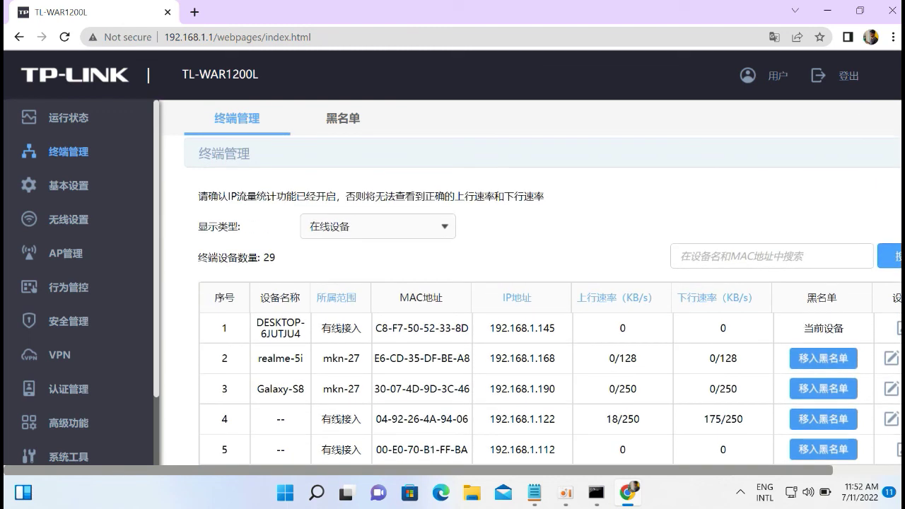
pyautogui.scroll(-2, 900, 121)
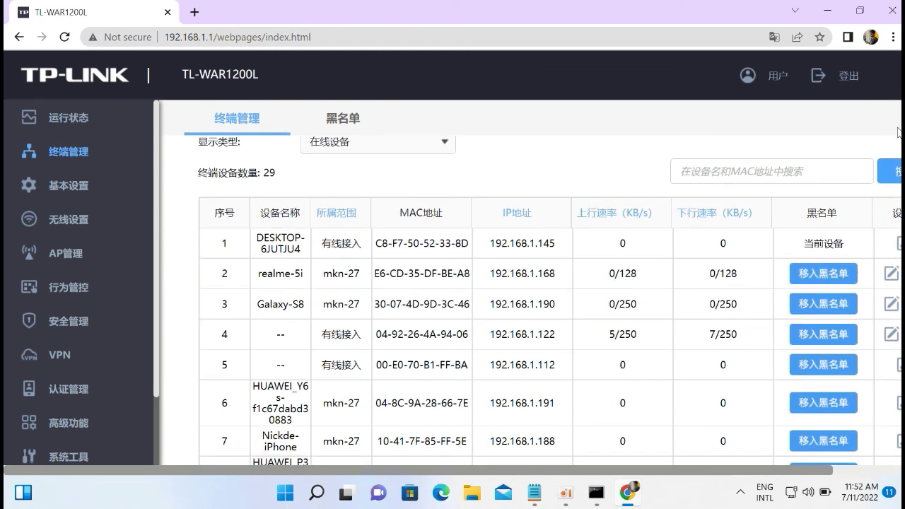
pyautogui.scroll(-1, 900, 177)
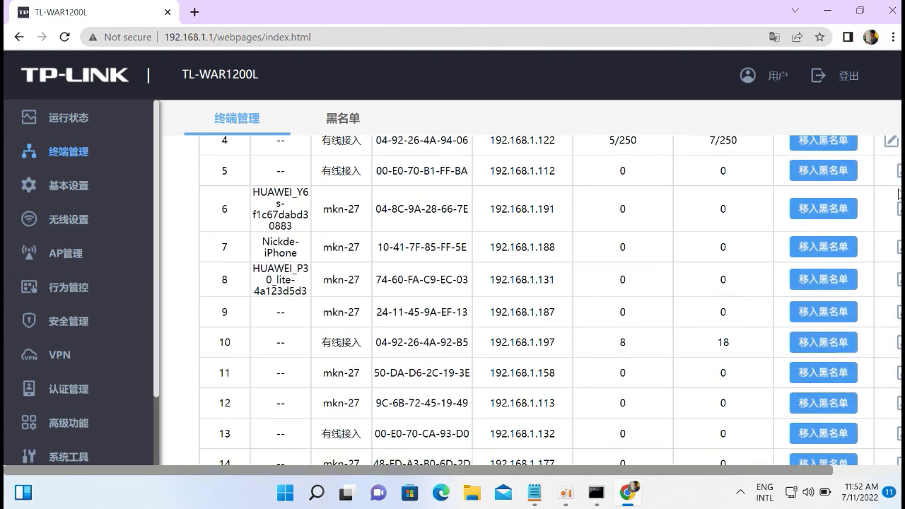